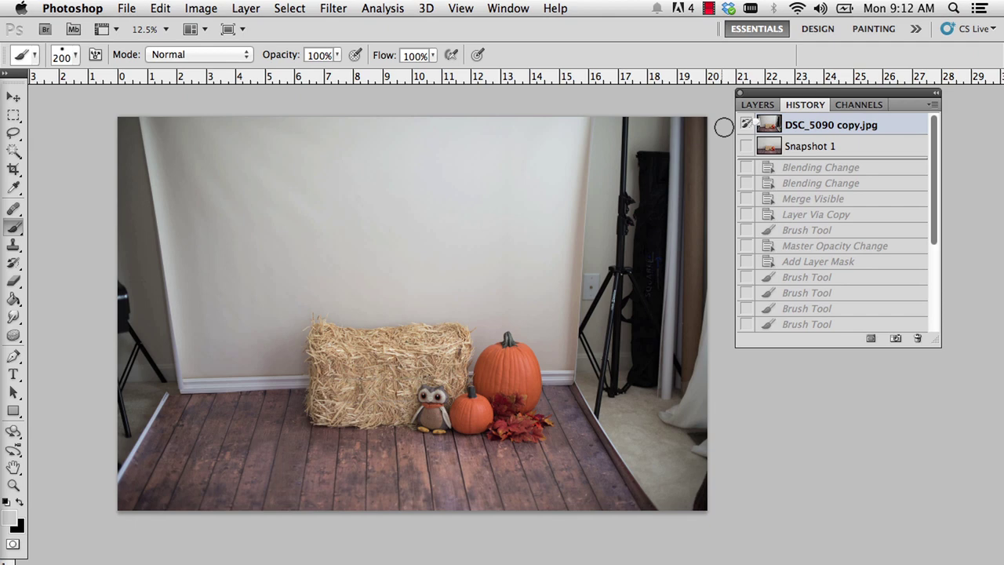
Compare the original DSC_5090 copy.jpg with Snapshot 1 in the history, ending on the original image and its layers.
{"action": "left_click", "coordinate": [904, 148]}
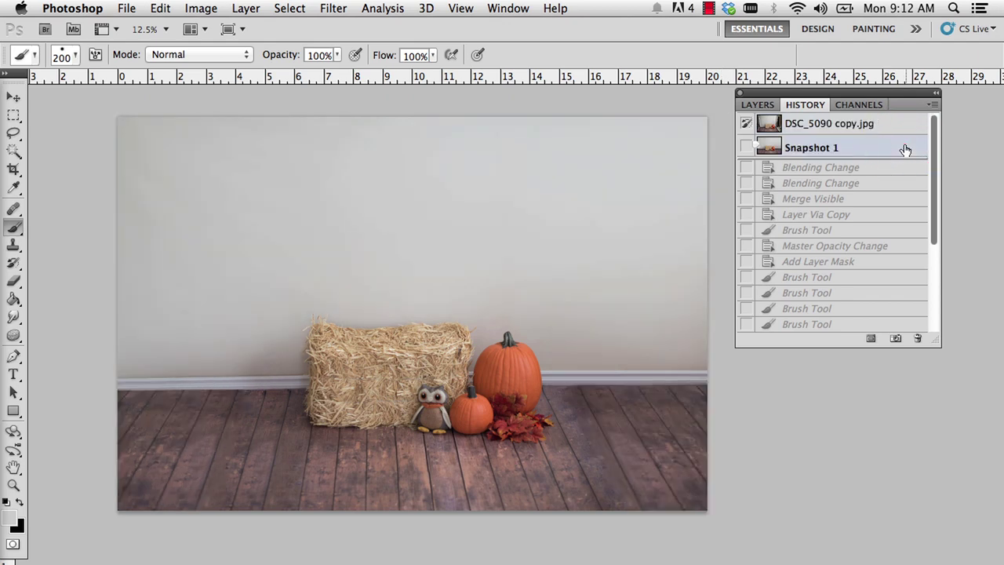
{"action": "left_click", "coordinate": [892, 125]}
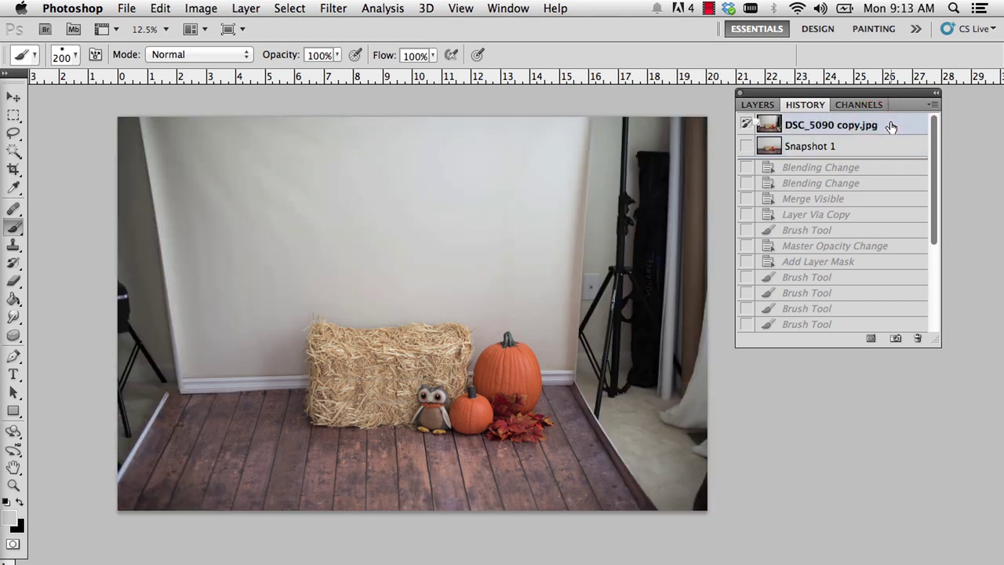
{"action": "left_click", "coordinate": [757, 105]}
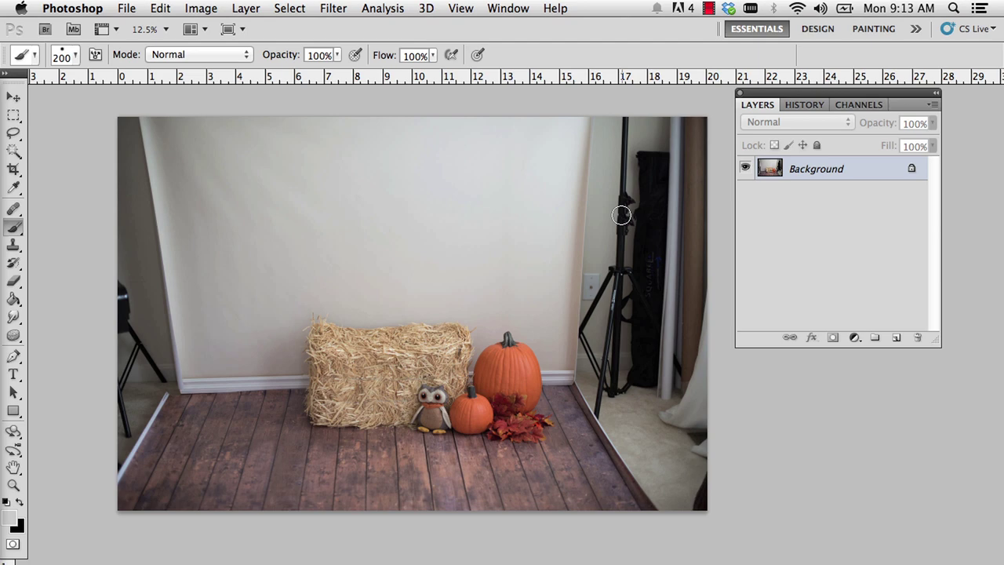
Duplicate the Background layer and make a rectangular selection of the wall left of the hay bale, down to the floor line.
{"action": "key", "text": "ctrl+j"}
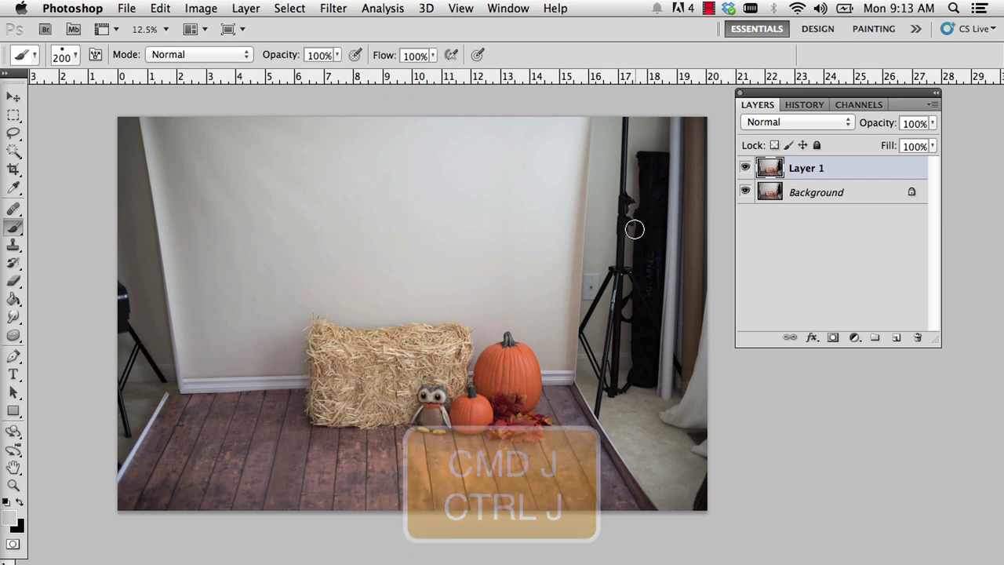
{"action": "key", "text": "m"}
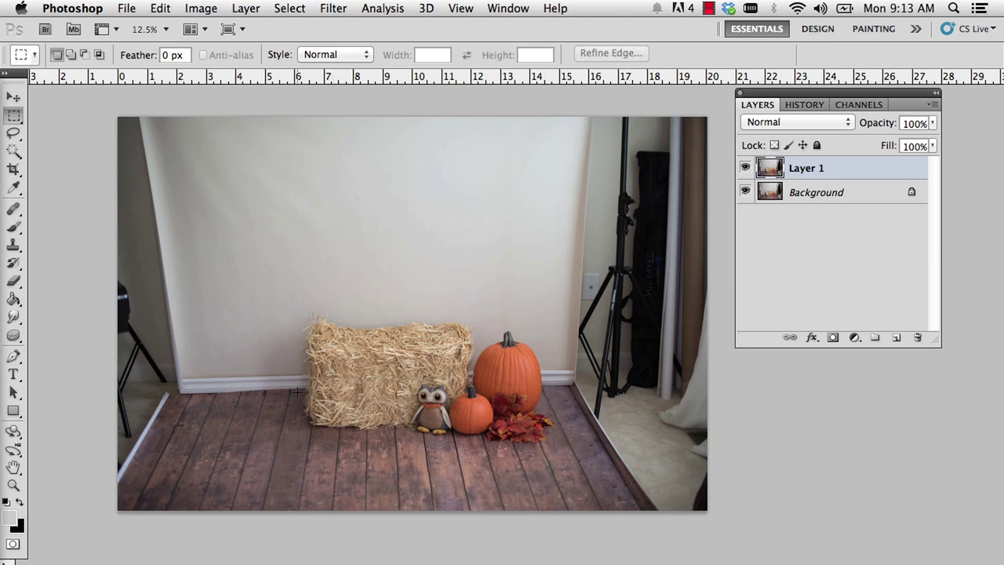
{"action": "left_click_drag", "start_coordinate": [296, 392], "coordinate": [270, 368]}
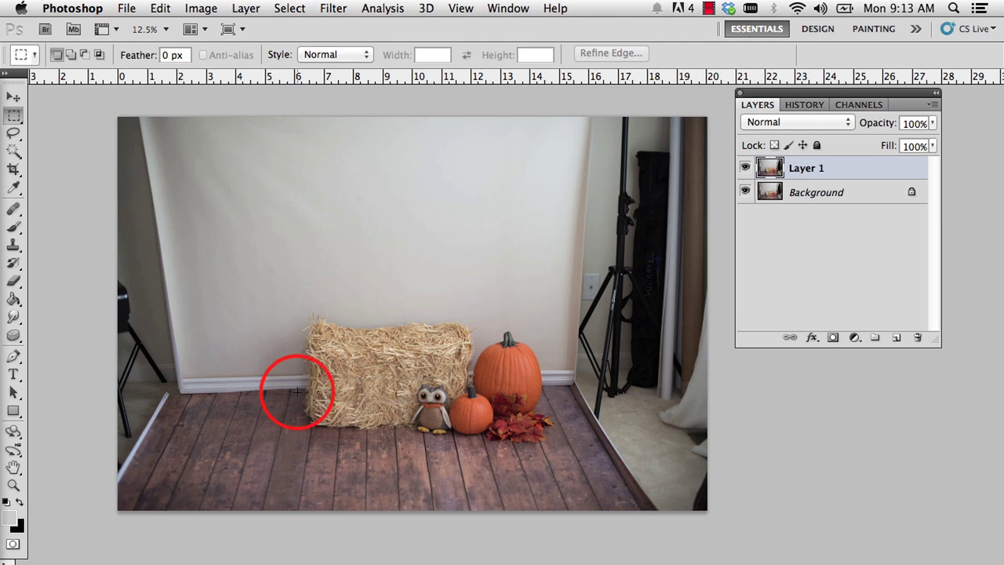
{"action": "left_click_drag", "start_coordinate": [228, 327], "coordinate": [90, 104]}
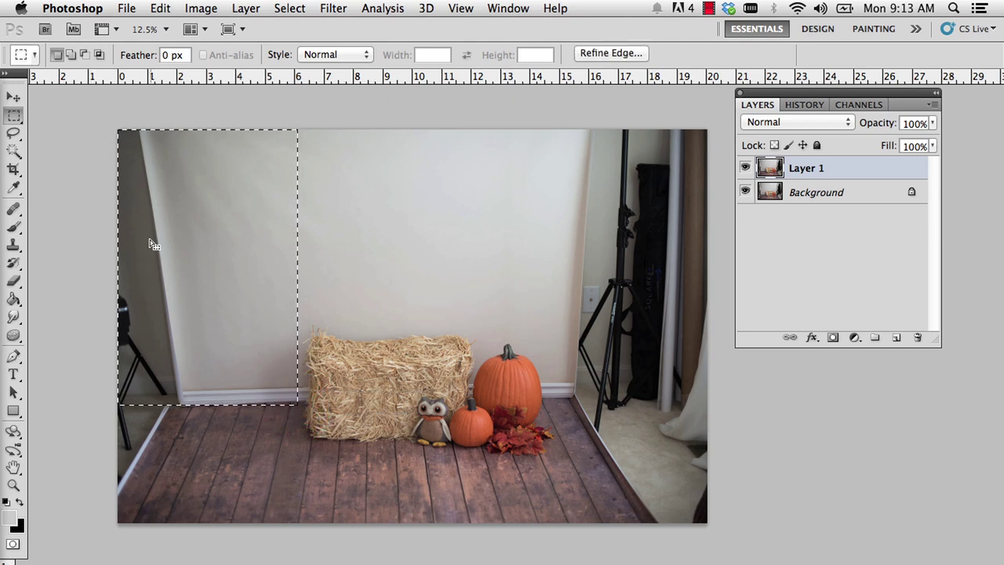
Stretch the selected wall outward with Content-Aware Scale to about 147.56% width, covering the photo's left edge, and deselect.
{"action": "left_click", "coordinate": [148, 25]}
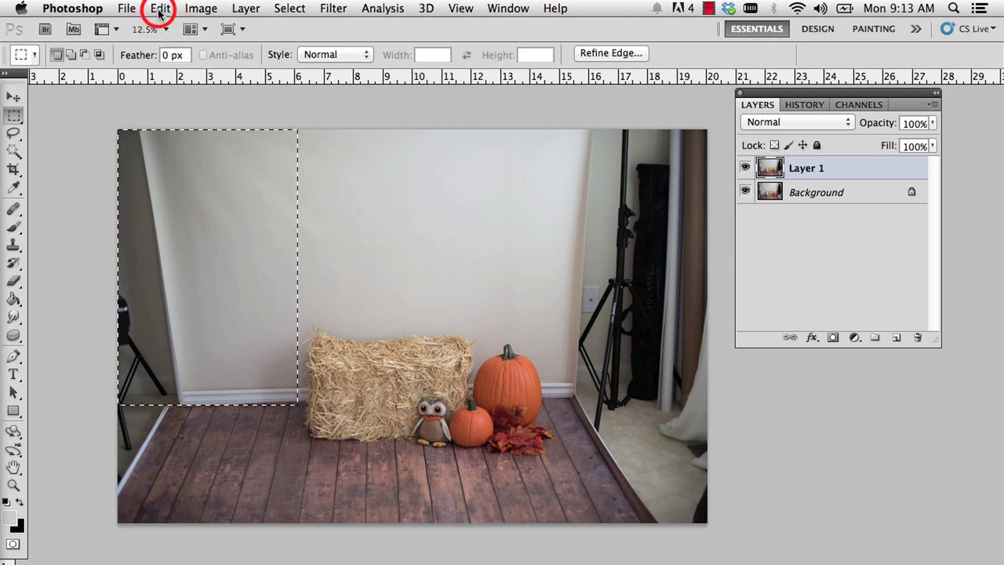
{"action": "left_click", "coordinate": [160, 10]}
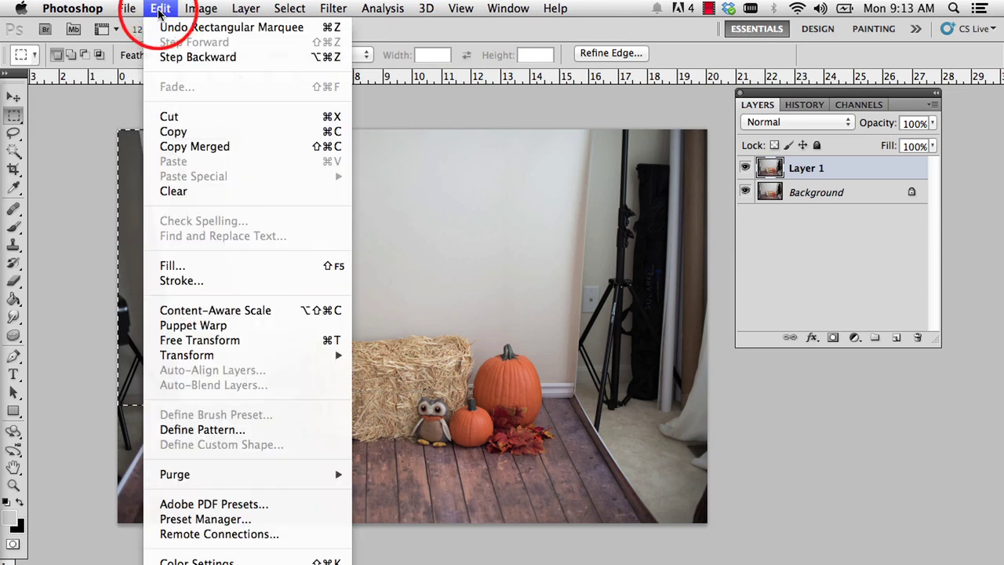
{"action": "left_click", "coordinate": [219, 314]}
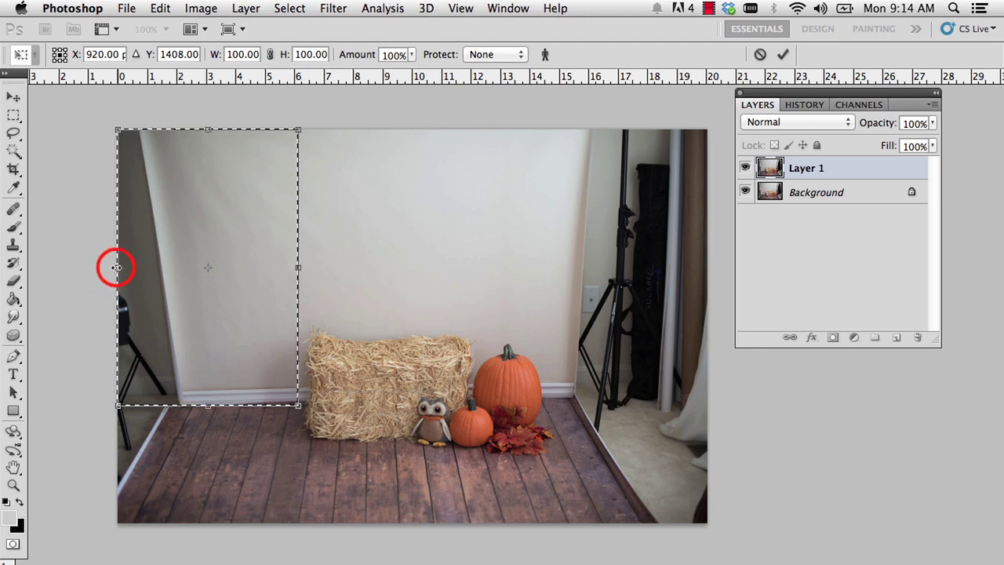
{"action": "left_click_drag", "start_coordinate": [116, 268], "coordinate": [32, 266]}
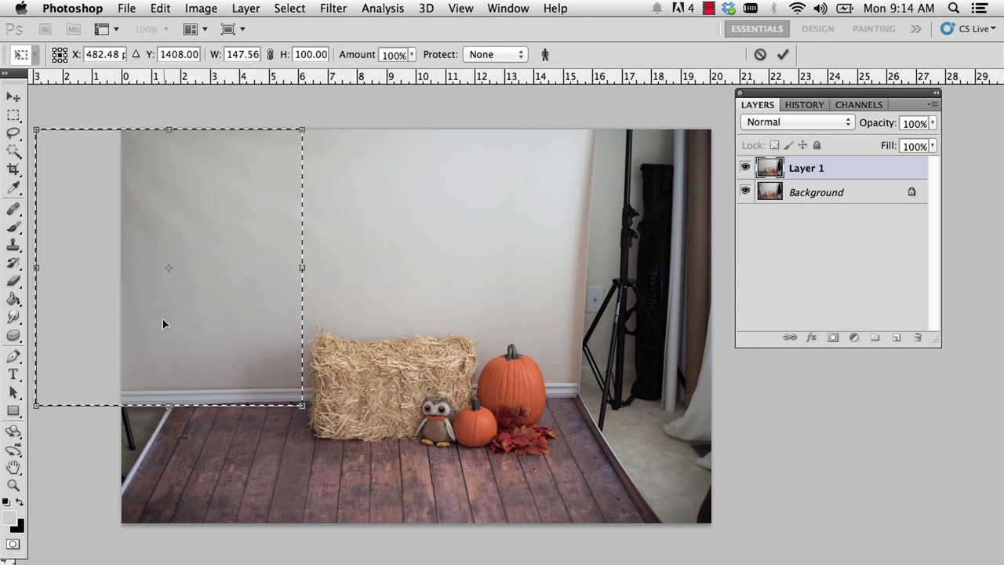
{"action": "key", "text": "Return"}
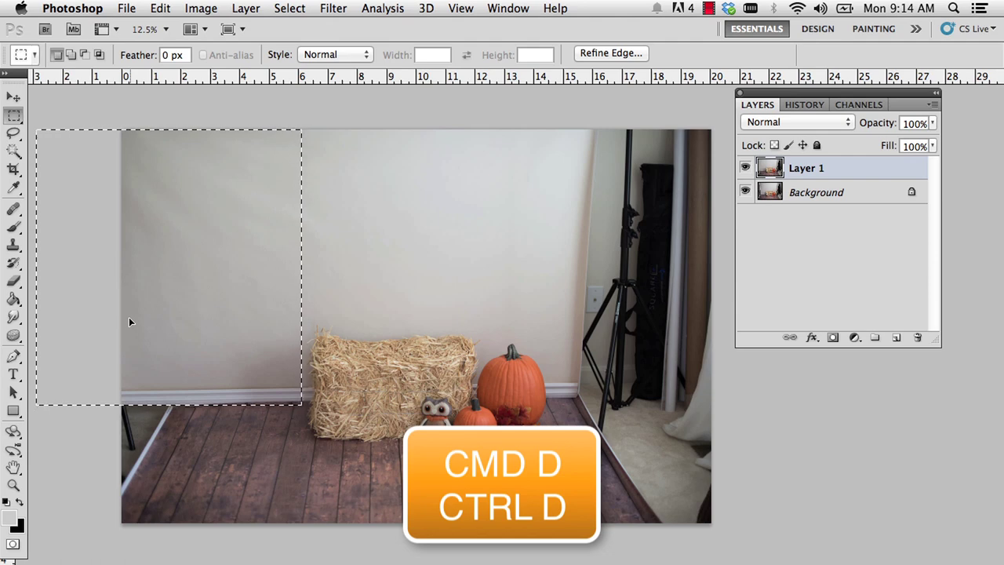
{"action": "key", "text": "super+d"}
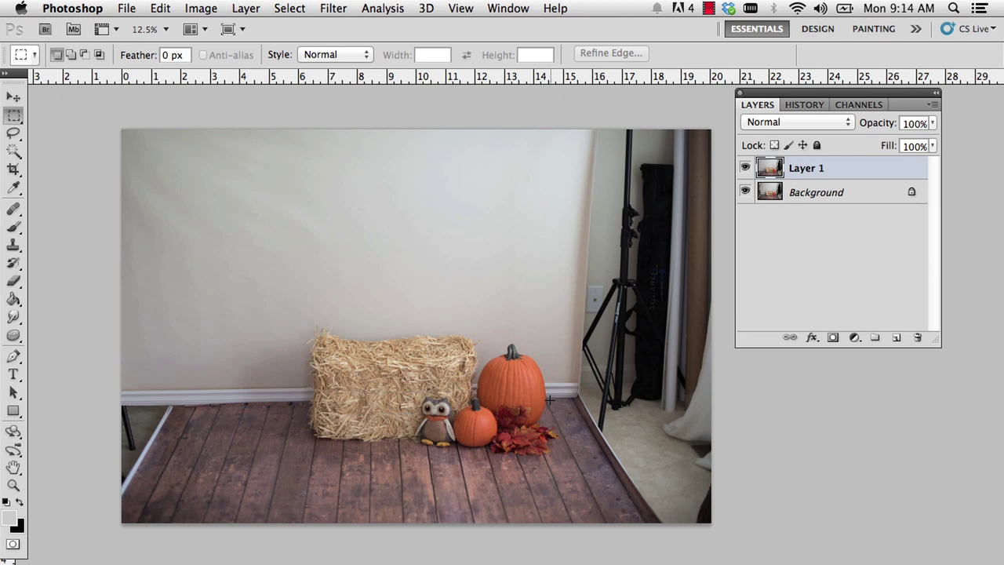
Select a wall strip beside the large pumpkin above the floor, Content-Aware Scale it rightward to about 481.52% width, and deselect.
{"action": "left_click_drag", "start_coordinate": [550, 401], "coordinate": [625, 128]}
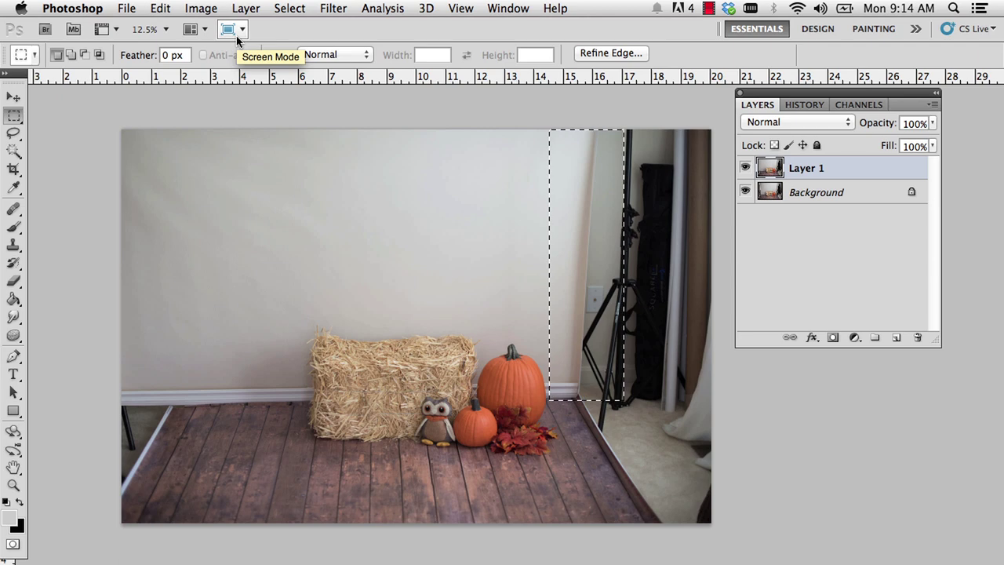
{"action": "key", "text": "super+t"}
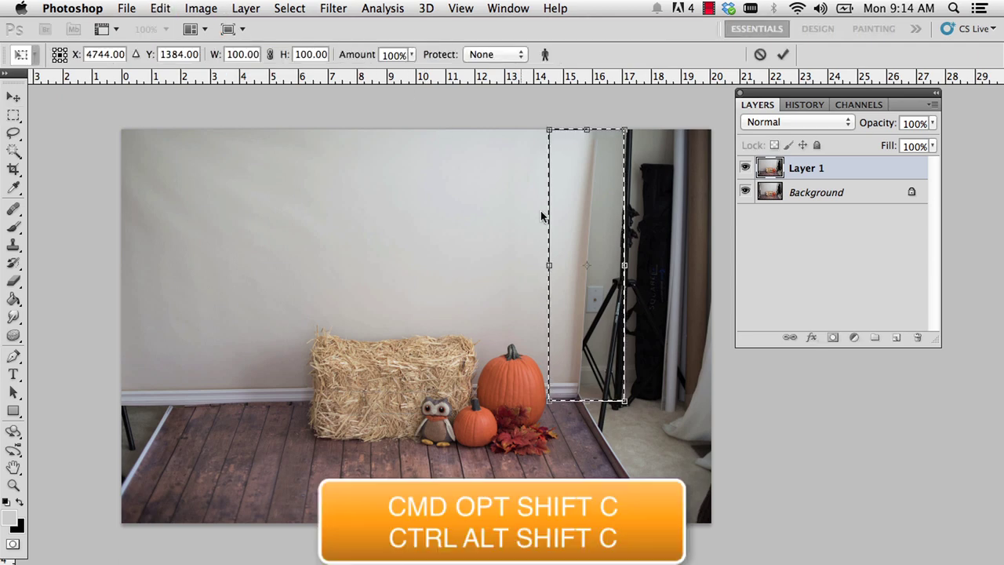
{"action": "left_click", "coordinate": [624, 265]}
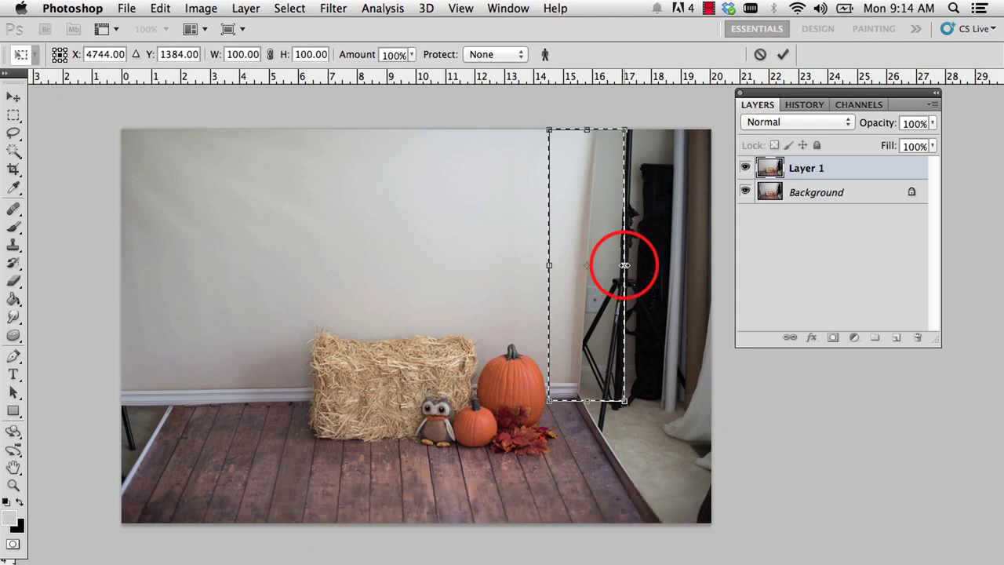
{"action": "left_click_drag", "start_coordinate": [624, 265], "coordinate": [910, 279]}
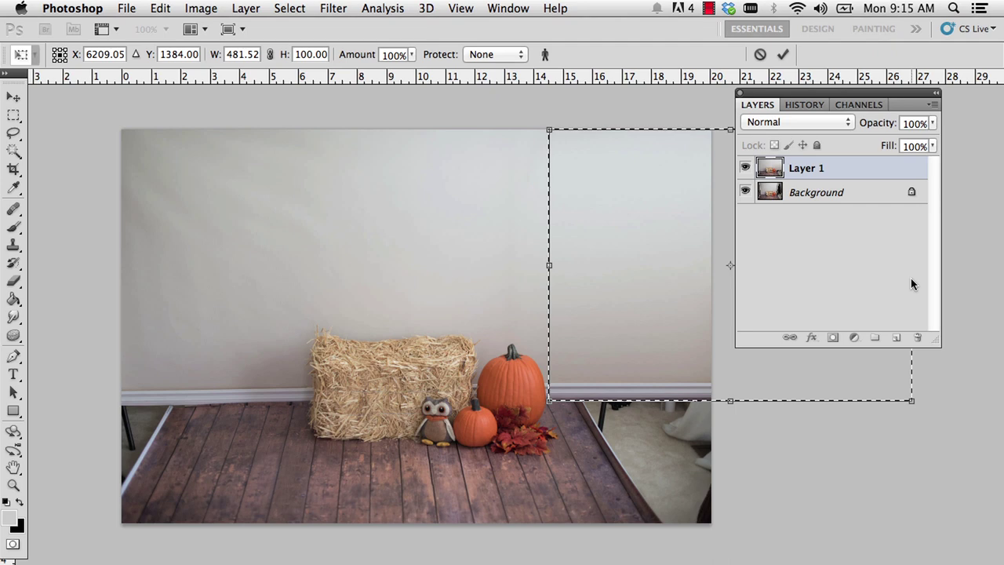
{"action": "key", "text": "Return"}
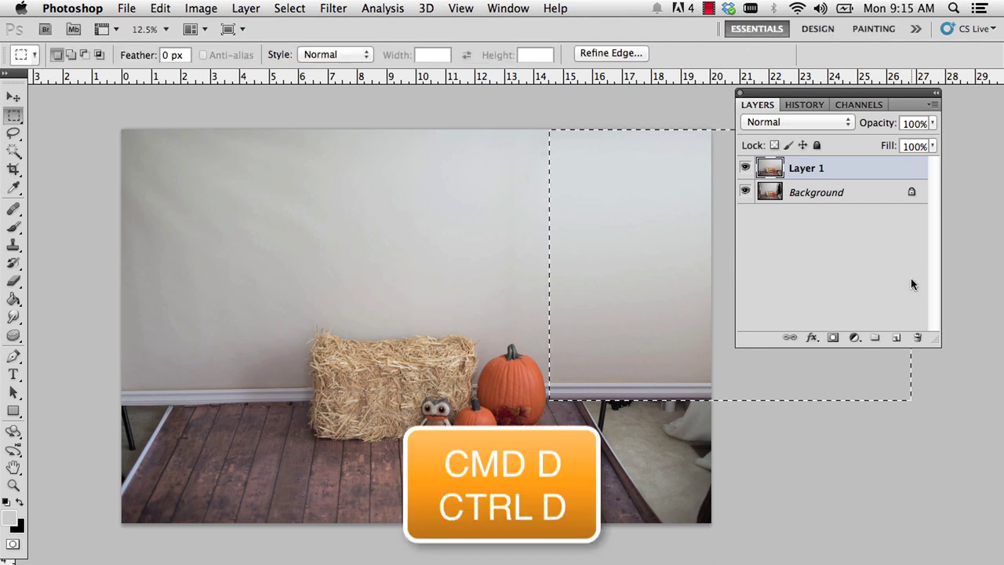
{"action": "key", "text": "super+d"}
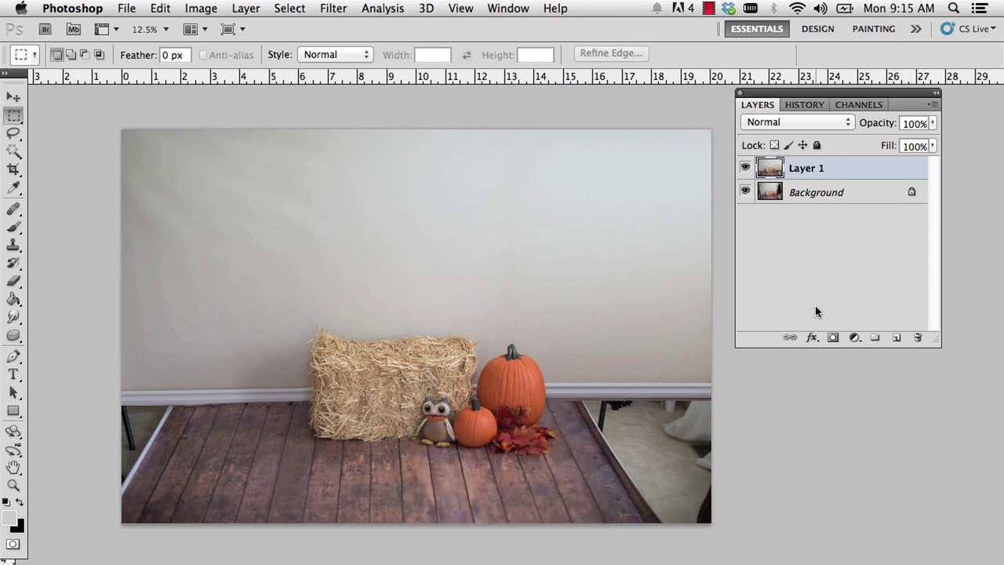
Toggle Layer 1's visibility to compare the extended backdrop with the original, and merge all visible layers.
{"action": "left_click", "coordinate": [746, 168]}
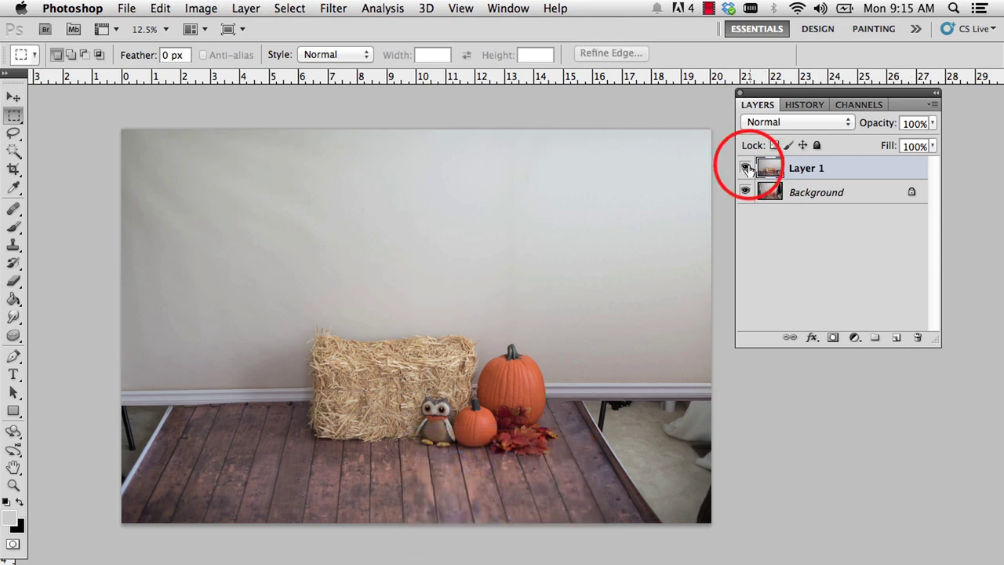
{"action": "left_click", "coordinate": [746, 168]}
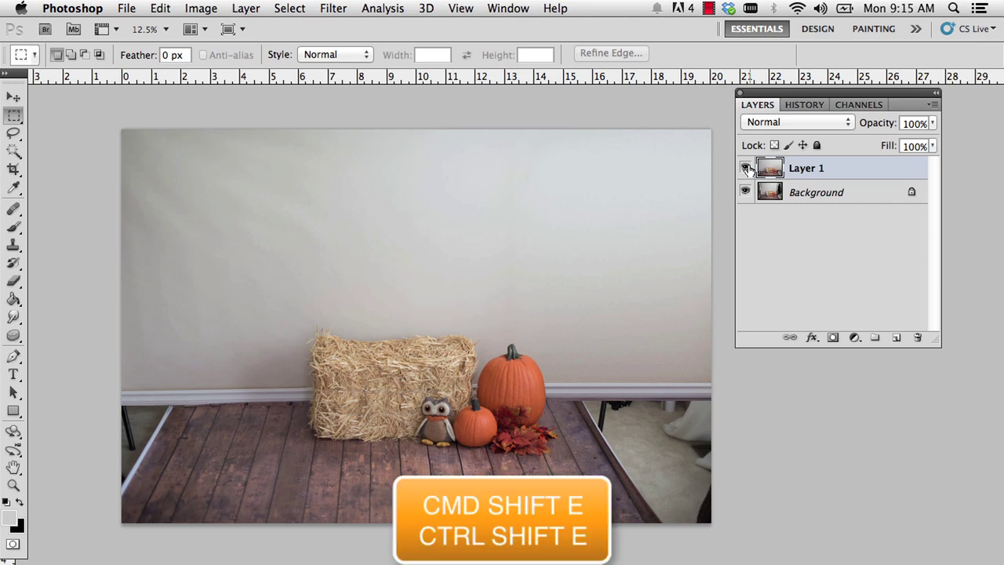
{"action": "key", "text": "super+shift+e"}
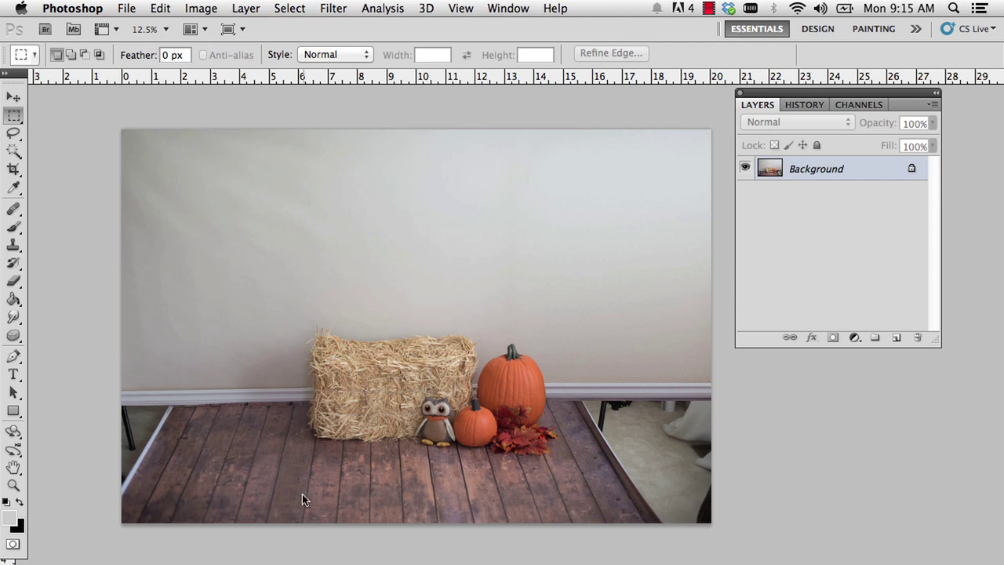
Copy the floor and baseboard area left of the hay bale to a new layer, checking it with the Background hidden.
{"action": "left_click", "coordinate": [296, 529]}
{"action": "left_click_drag", "start_coordinate": [296, 528], "coordinate": [107, 383]}
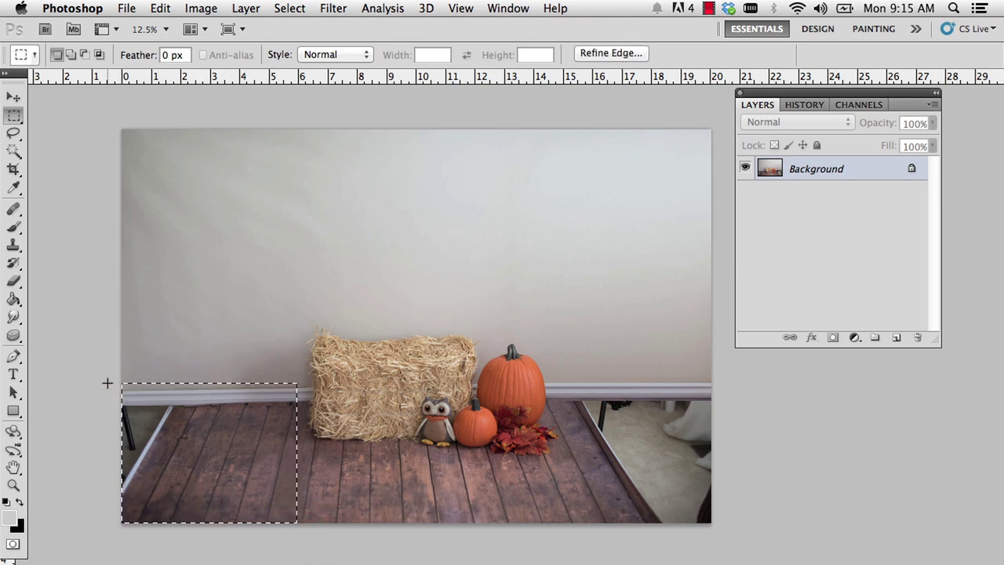
{"action": "right_click", "coordinate": [215, 459]}
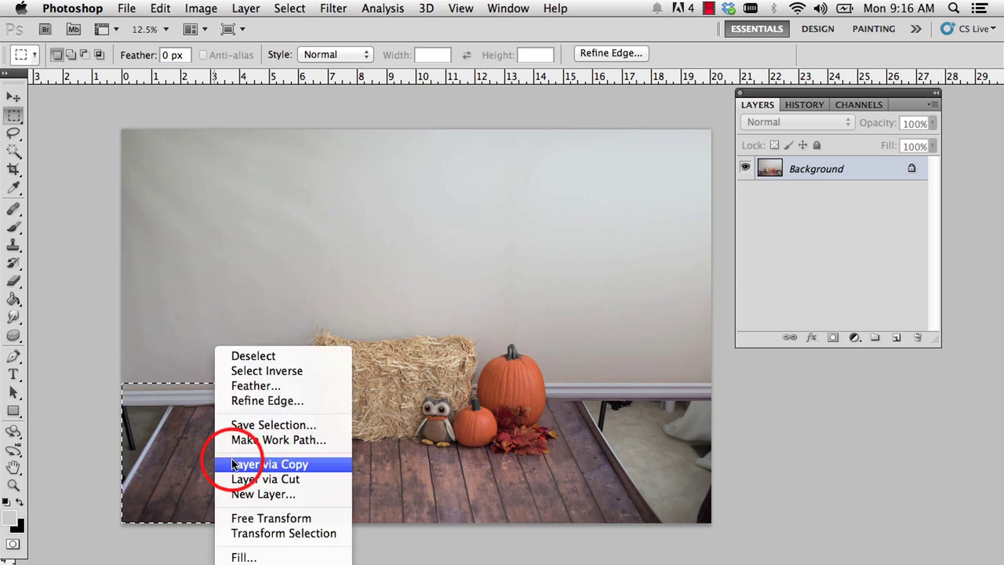
{"action": "left_click", "coordinate": [232, 463]}
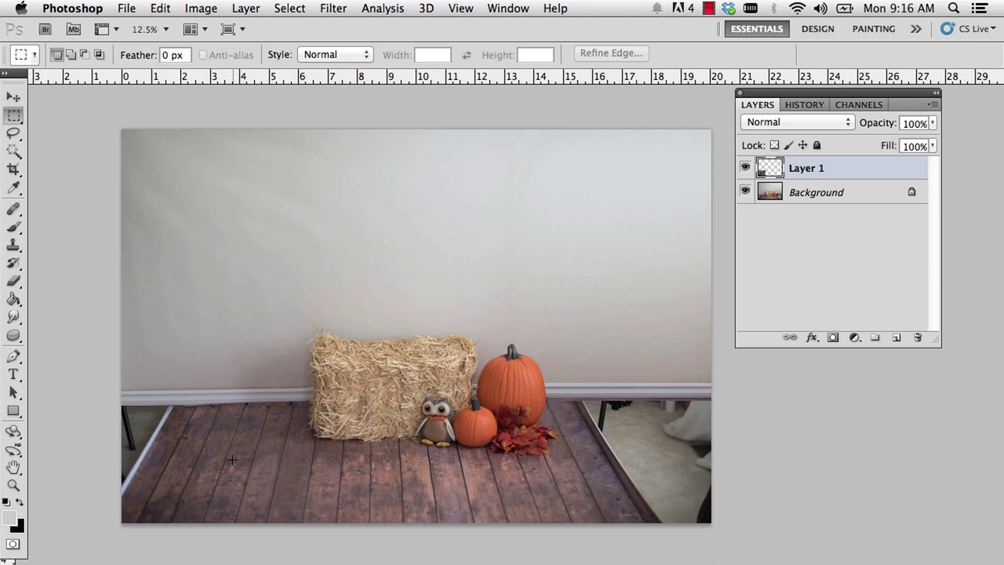
{"action": "left_click", "coordinate": [744, 193]}
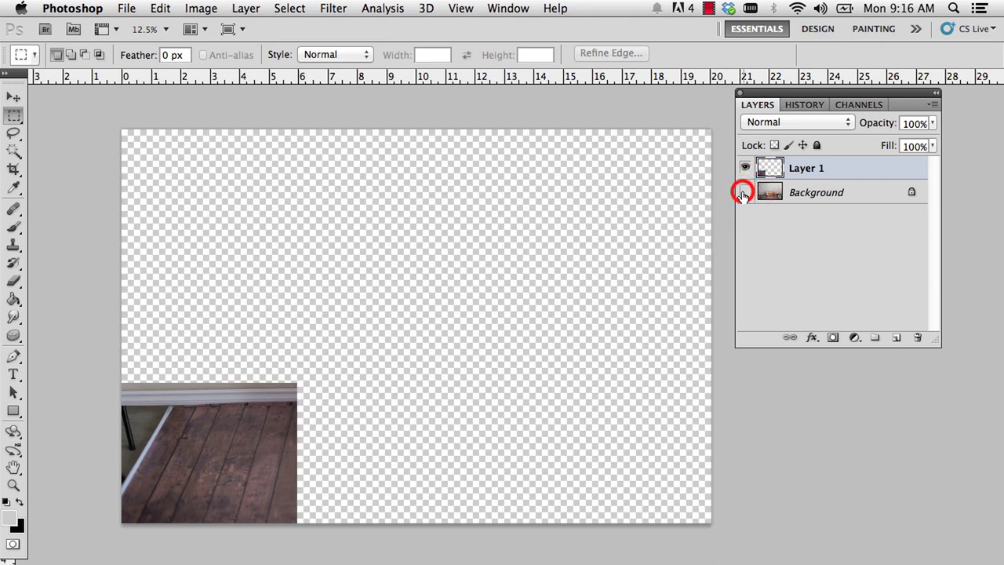
{"action": "left_click", "coordinate": [744, 193]}
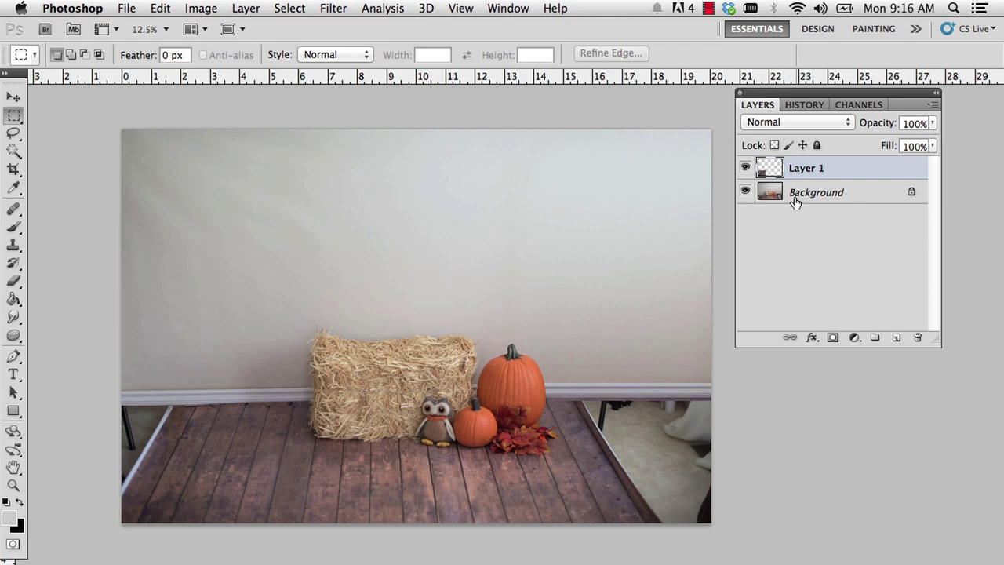
Move the copied floor patch left over the exposed gap and skew its lower corners to continue the plank angles, about -10.8° horizontally.
{"action": "key", "text": "v"}
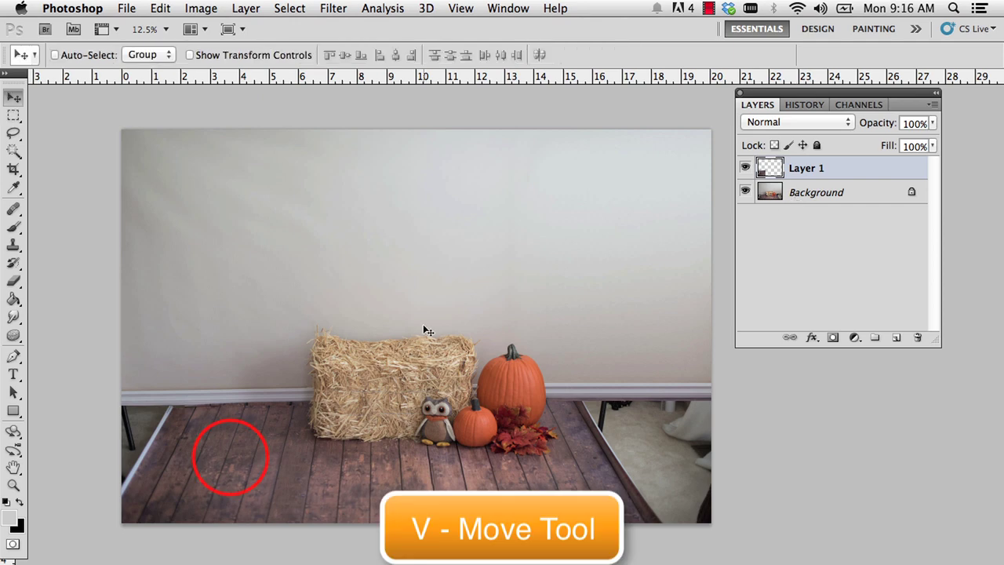
{"action": "left_click_drag", "start_coordinate": [230, 455], "coordinate": [173, 452]}
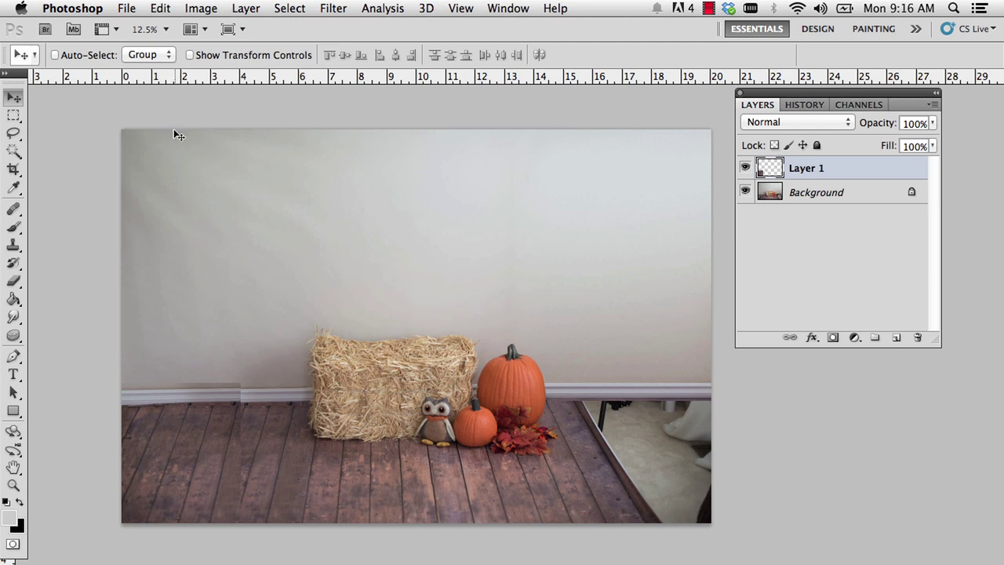
{"action": "left_click", "coordinate": [158, 10]}
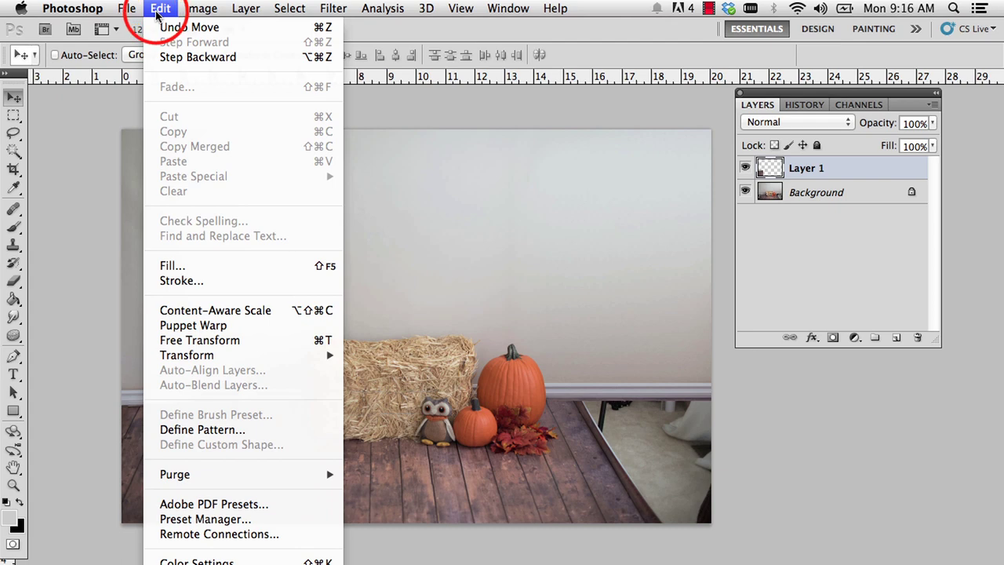
{"action": "mouse_move", "coordinate": [261, 355]}
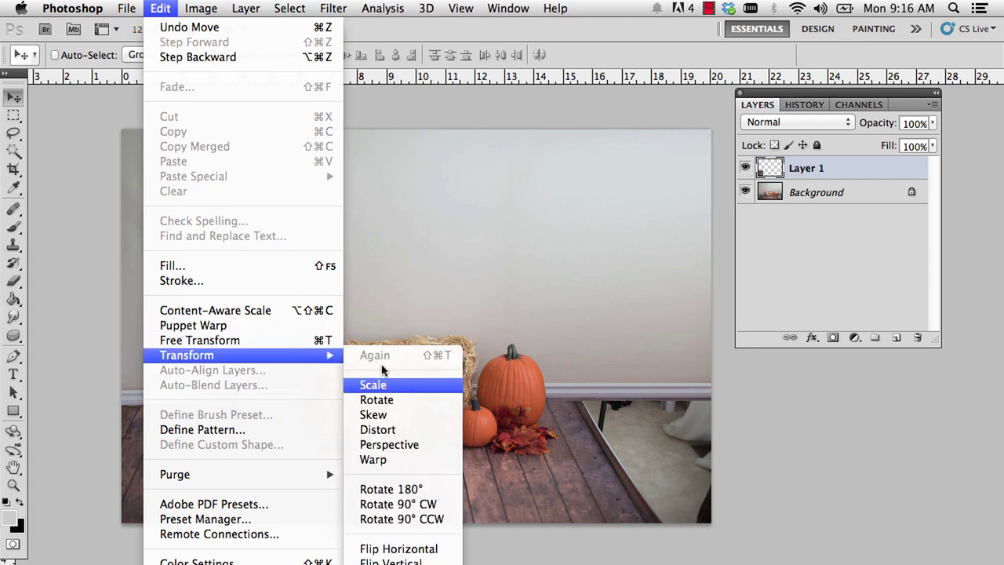
{"action": "left_click", "coordinate": [378, 415]}
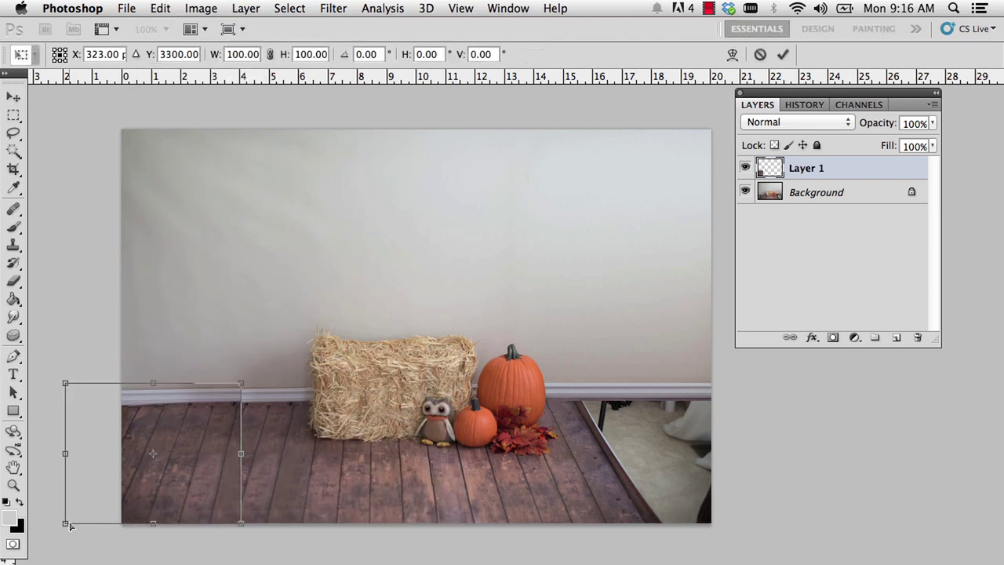
{"action": "left_click_drag", "start_coordinate": [68, 526], "coordinate": [47, 522]}
{"action": "left_click_drag", "start_coordinate": [65, 384], "coordinate": [57, 381]}
{"action": "left_click_drag", "start_coordinate": [48, 523], "coordinate": [40, 523]}
{"action": "left_click_drag", "start_coordinate": [249, 523], "coordinate": [238, 524]}
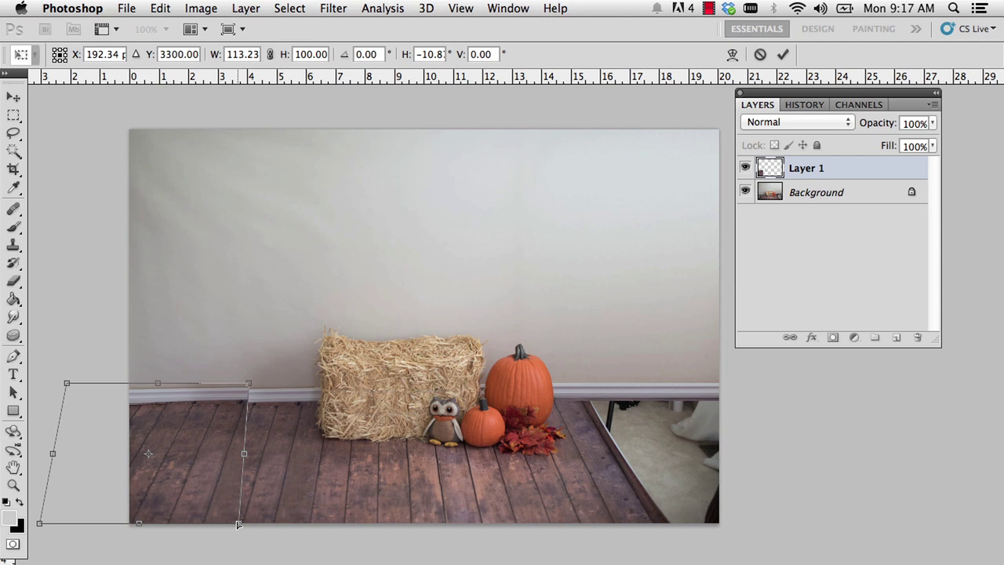
{"action": "key", "text": "Return"}
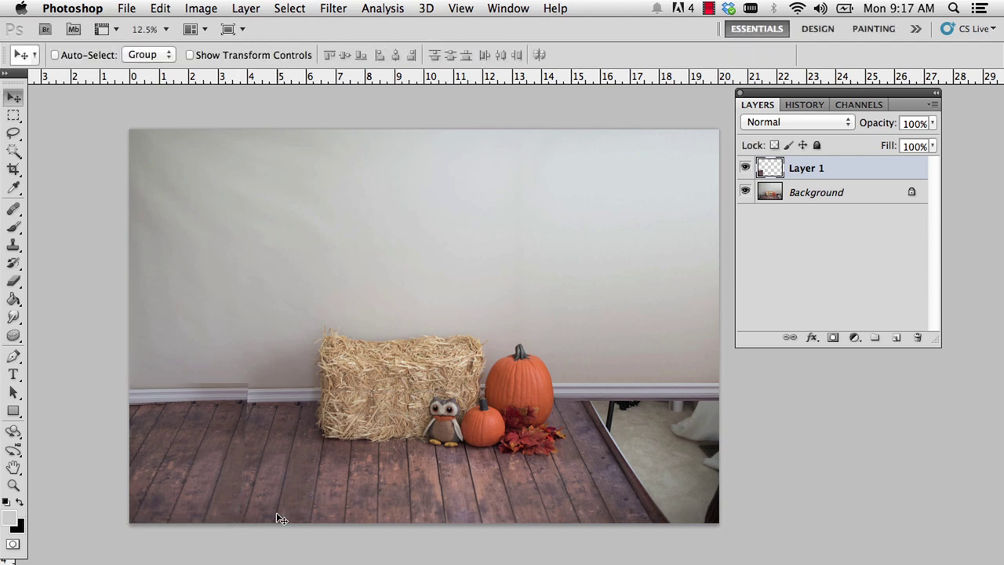
Toggle Layer 1's visibility to check the floor patch, and add a white layer mask to Layer 1.
{"action": "left_click", "coordinate": [747, 167]}
{"action": "left_click", "coordinate": [747, 166]}
{"action": "left_click", "coordinate": [834, 338]}
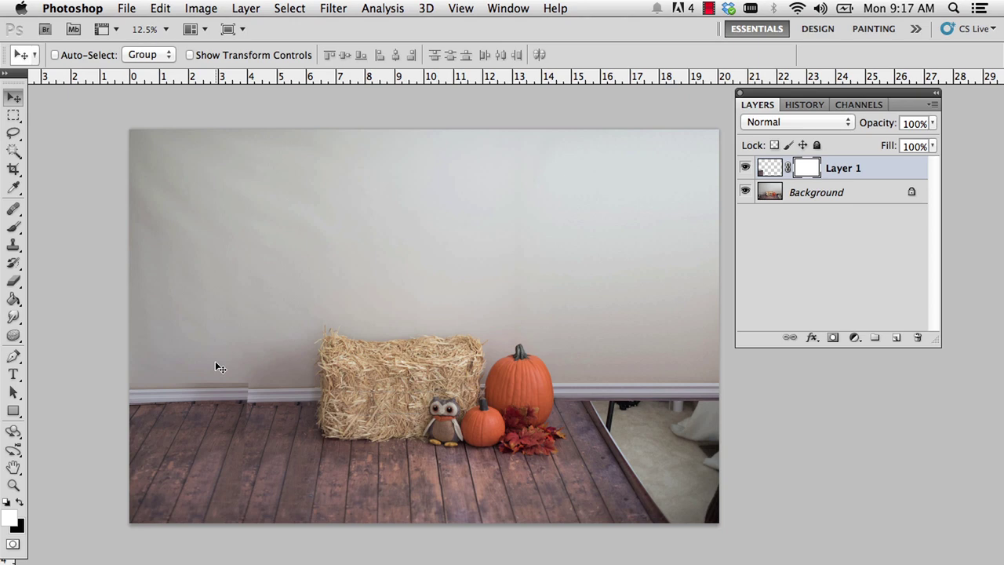
Paint black on Layer 1's mask with a soft 200 px brush to hide the patch's wall edge above the baseboard.
{"action": "key", "text": "b"}
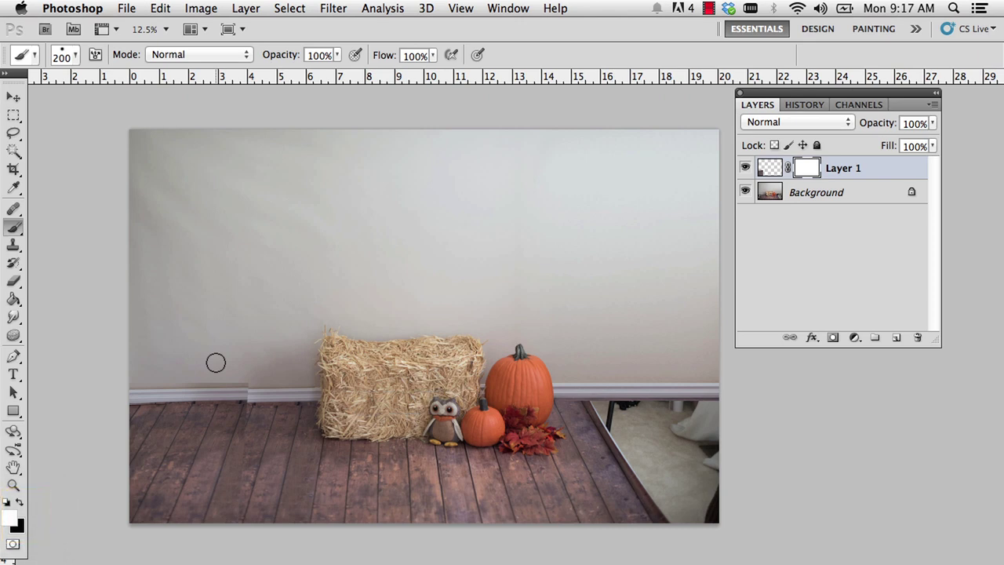
{"action": "key", "text": "x"}
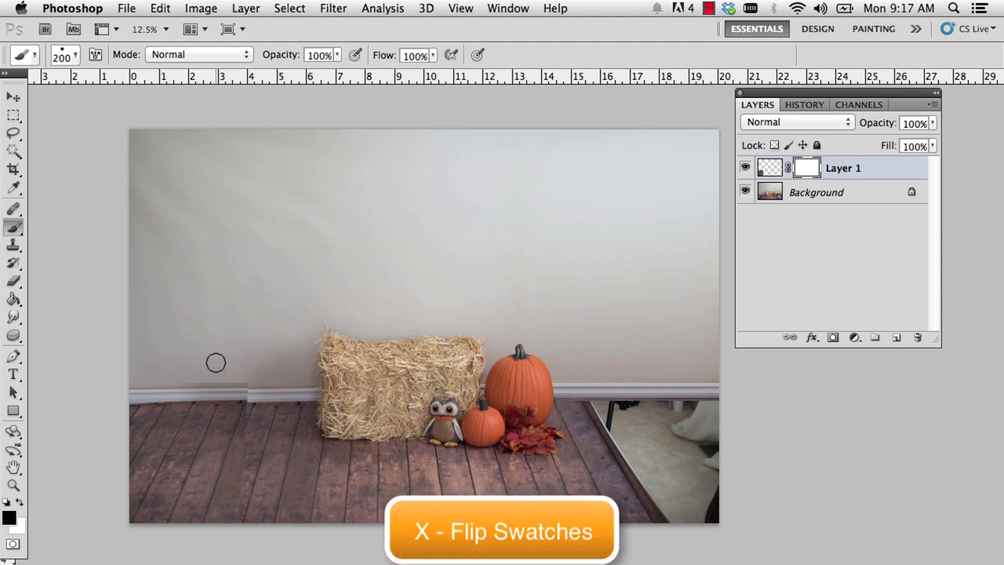
{"action": "mouse_move", "coordinate": [230, 371]}
{"action": "left_mouse_down"}
{"action": "mouse_move", "coordinate": [251, 379]}
{"action": "mouse_move", "coordinate": [241, 381]}
{"action": "left_mouse_up"}
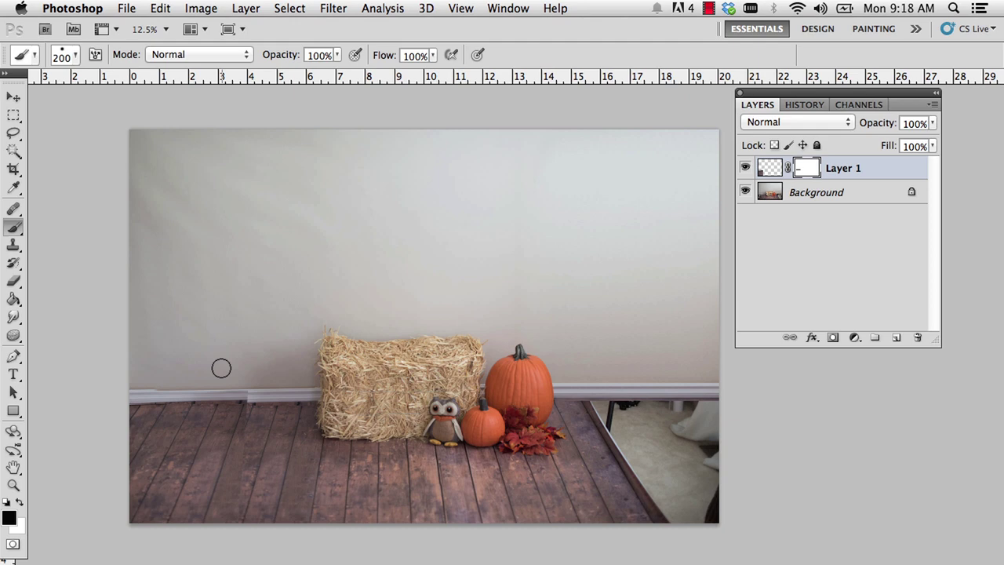
Harden the brush edge and paint black on Layer 1's mask along the baseboard left of the hay bale to remove the seam.
{"action": "key", "text": "super+plus"}
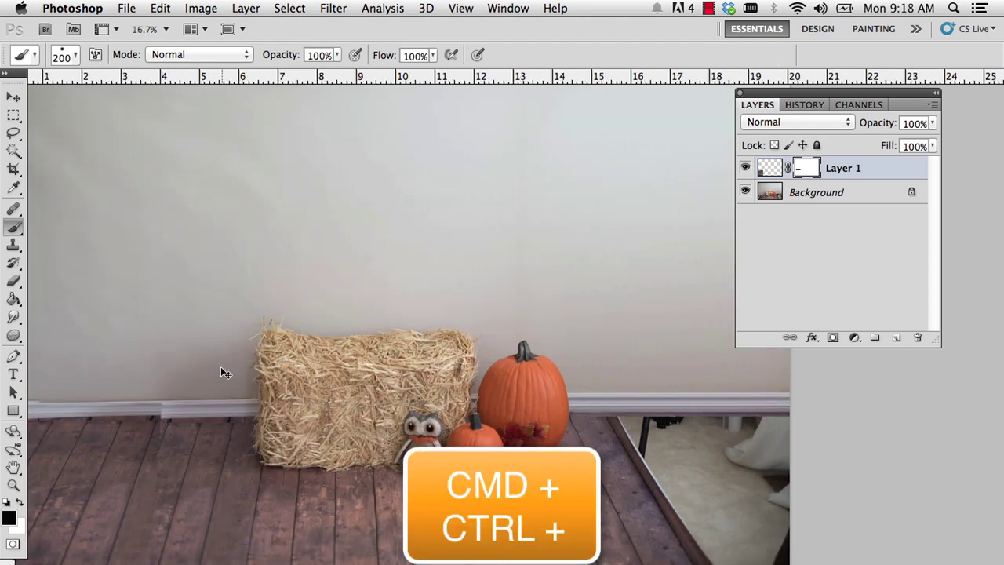
{"action": "key", "text": "super+plus"}
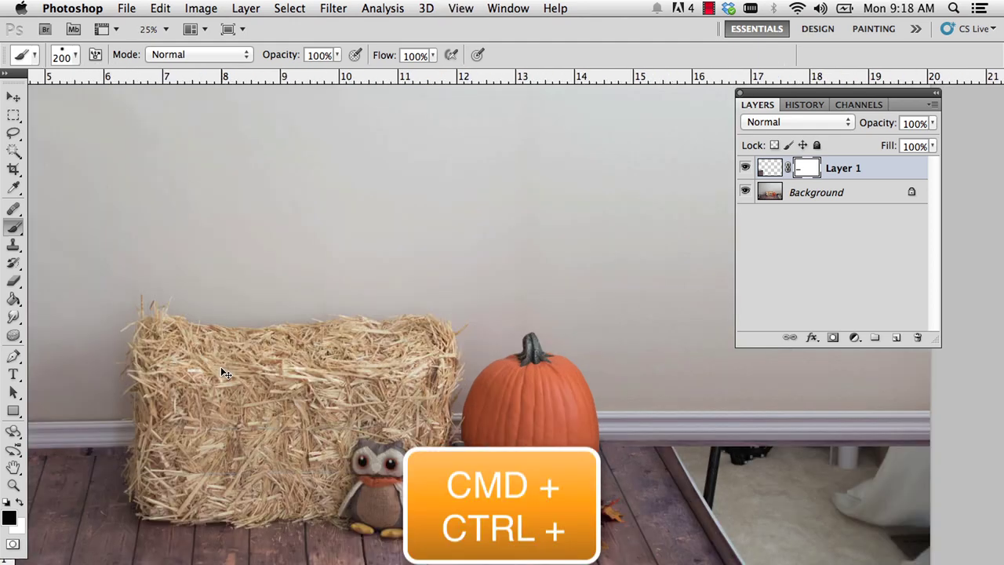
{"action": "mouse_move", "coordinate": [121, 414]}
{"action": "left_mouse_down"}
{"action": "mouse_move", "coordinate": [133, 428]}
{"action": "mouse_move", "coordinate": [381, 450]}
{"action": "left_mouse_up"}
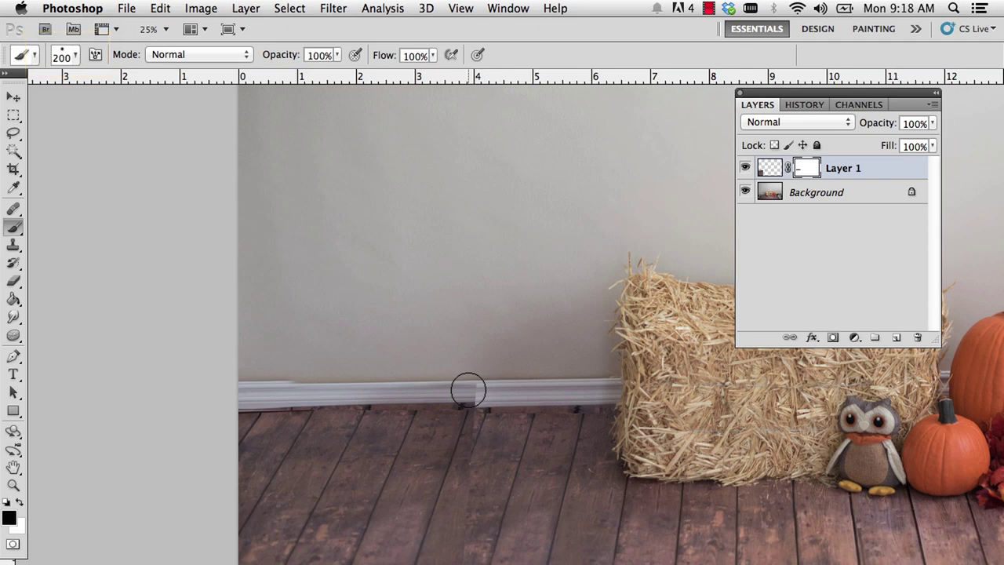
{"action": "key", "text": "shift+bracketright"}
{"action": "key", "text": "shift+bracketright"}
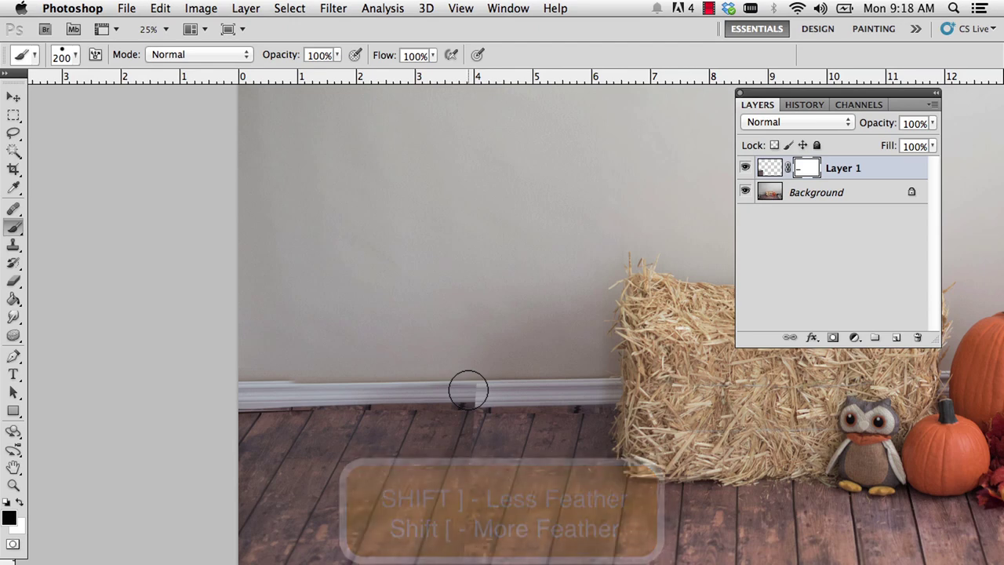
{"action": "left_click", "coordinate": [469, 390]}
{"action": "left_click", "coordinate": [468, 390]}
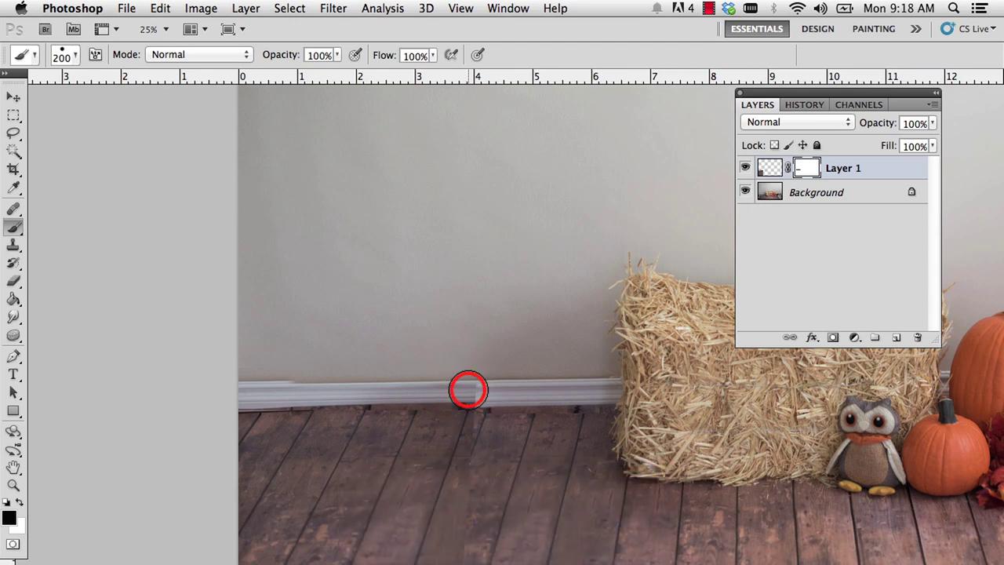
{"action": "left_click_drag", "start_coordinate": [469, 390], "coordinate": [236, 390]}
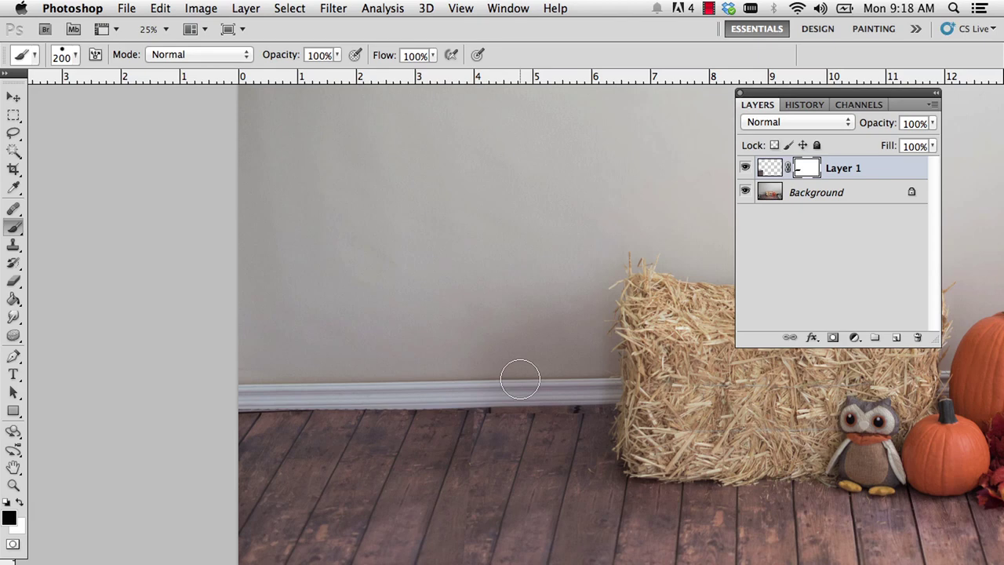
{"action": "left_click", "coordinate": [362, 388]}
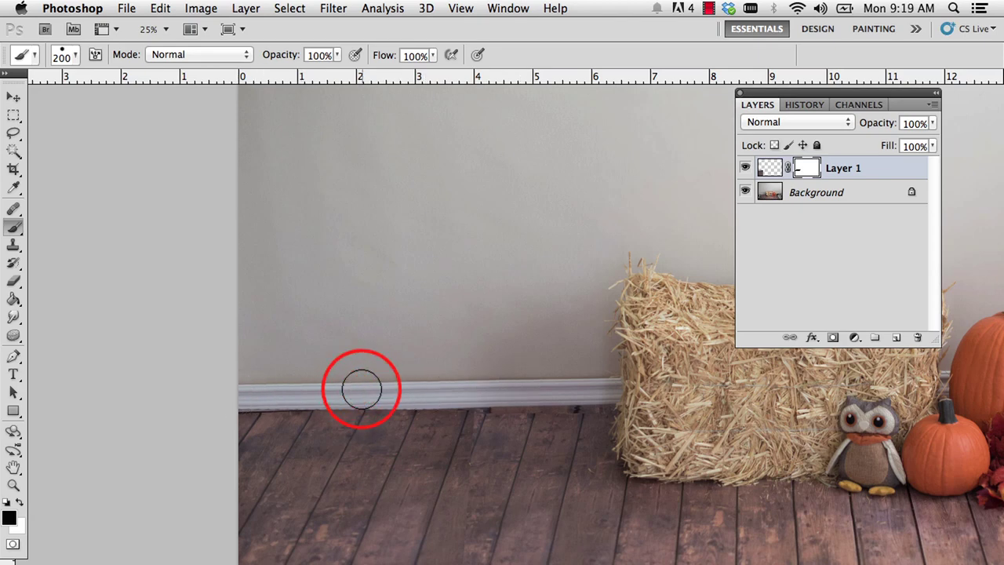
{"action": "left_click", "coordinate": [348, 386]}
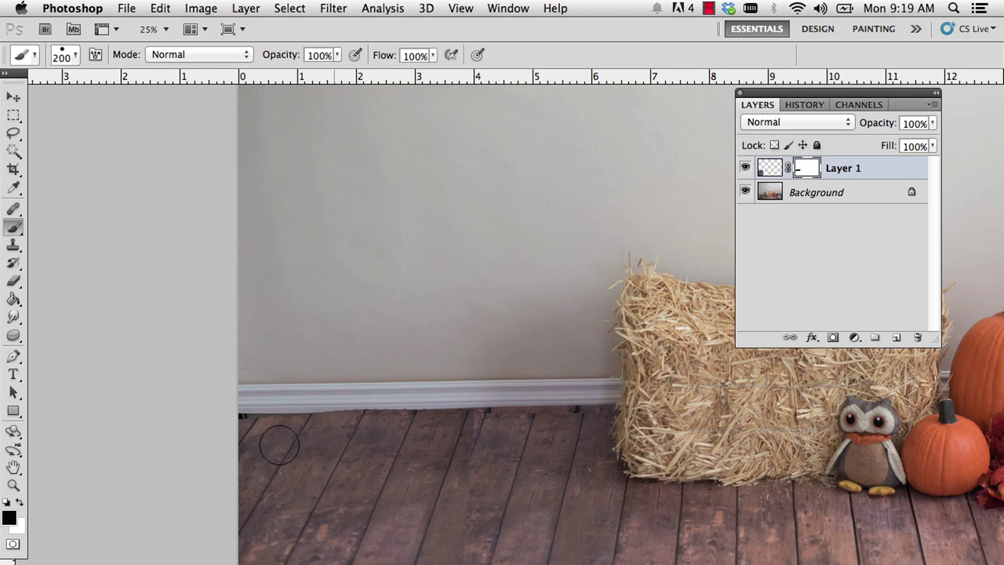
Restore the floor patch in white at the photo's left edge, and mask the remaining baseboard overlap in black along its lower edge.
{"action": "key", "text": "x"}
{"action": "left_click", "coordinate": [246, 430]}
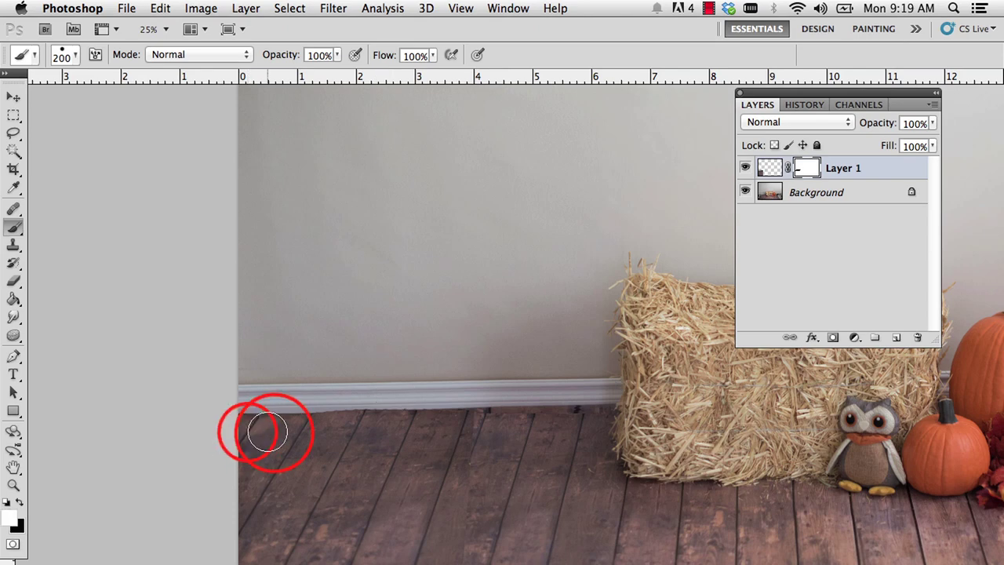
{"action": "key", "text": "x"}
{"action": "left_click", "coordinate": [332, 390]}
{"action": "left_click", "coordinate": [337, 392]}
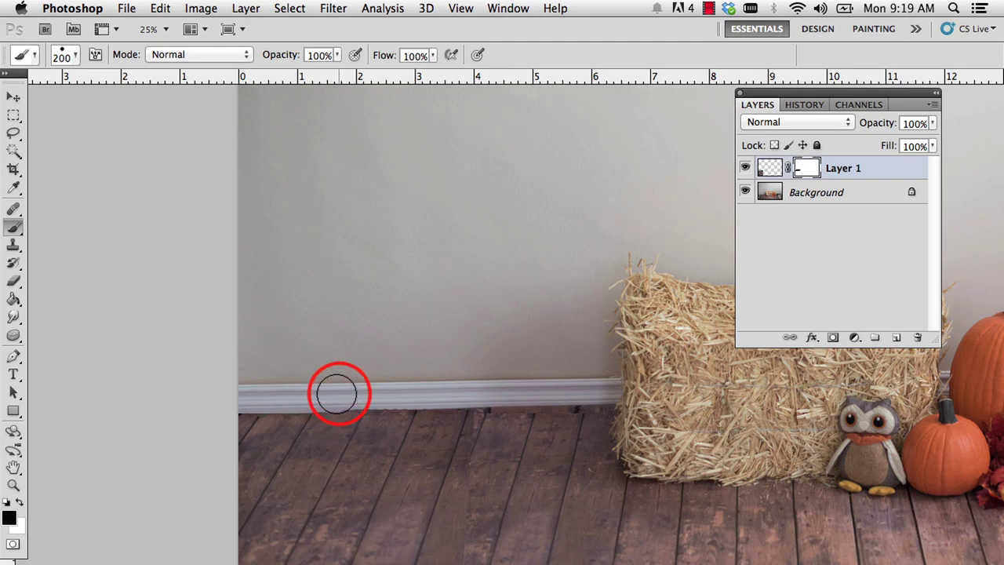
{"action": "left_click", "coordinate": [356, 391]}
{"action": "left_click", "coordinate": [361, 390]}
{"action": "left_click", "coordinate": [374, 390]}
{"action": "left_click", "coordinate": [374, 391]}
{"action": "left_click", "coordinate": [379, 390]}
{"action": "left_click", "coordinate": [391, 390]}
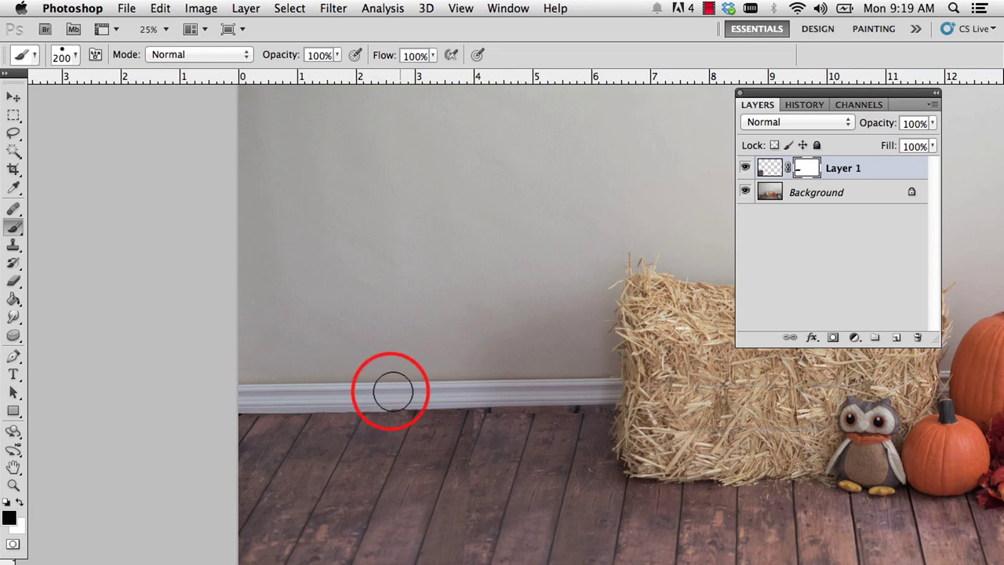
{"action": "left_click", "coordinate": [401, 391]}
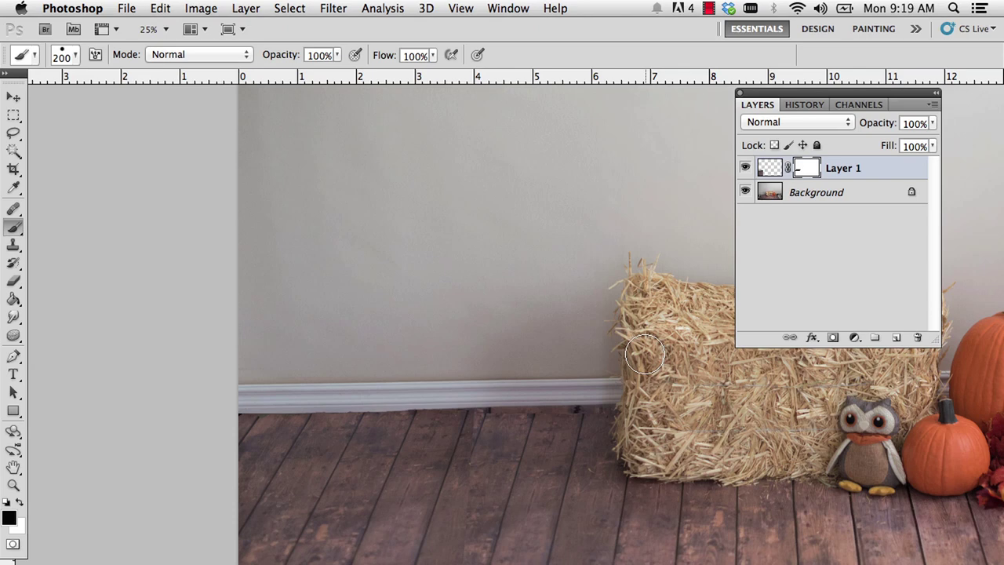
Paint black on Layer 1's mask down the planks left of the hay bale to reveal the original floor beneath the patch.
{"action": "left_click", "coordinate": [505, 475]}
{"action": "left_click", "coordinate": [517, 497]}
{"action": "left_click_drag", "start_coordinate": [485, 396], "coordinate": [485, 395]}
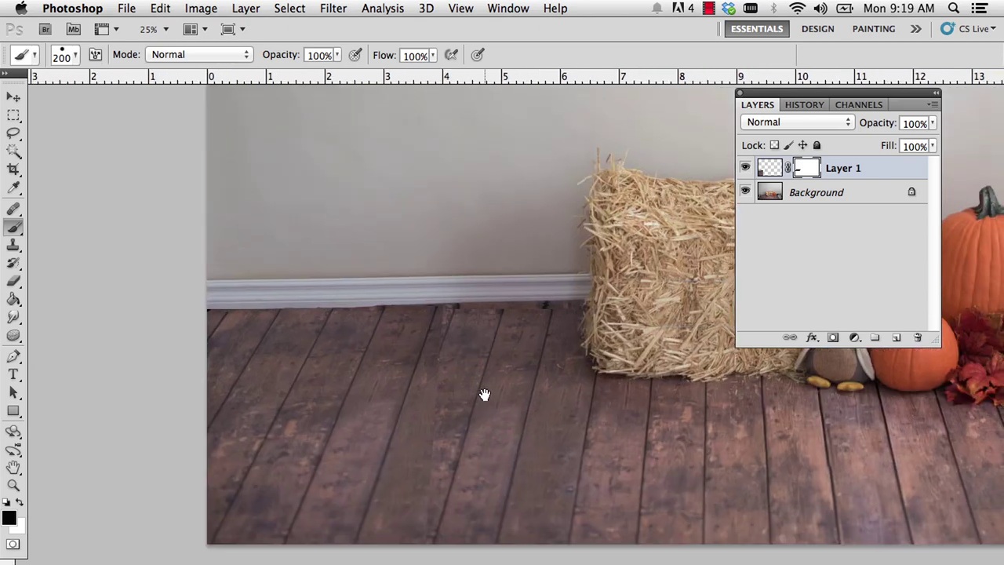
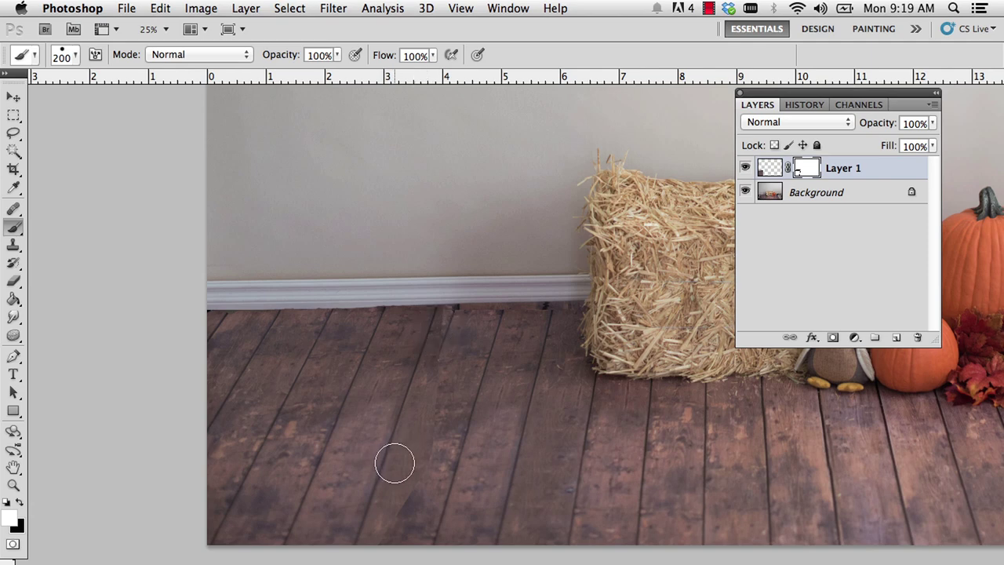
{"action": "left_click", "coordinate": [426, 327]}
{"action": "key", "text": "x"}
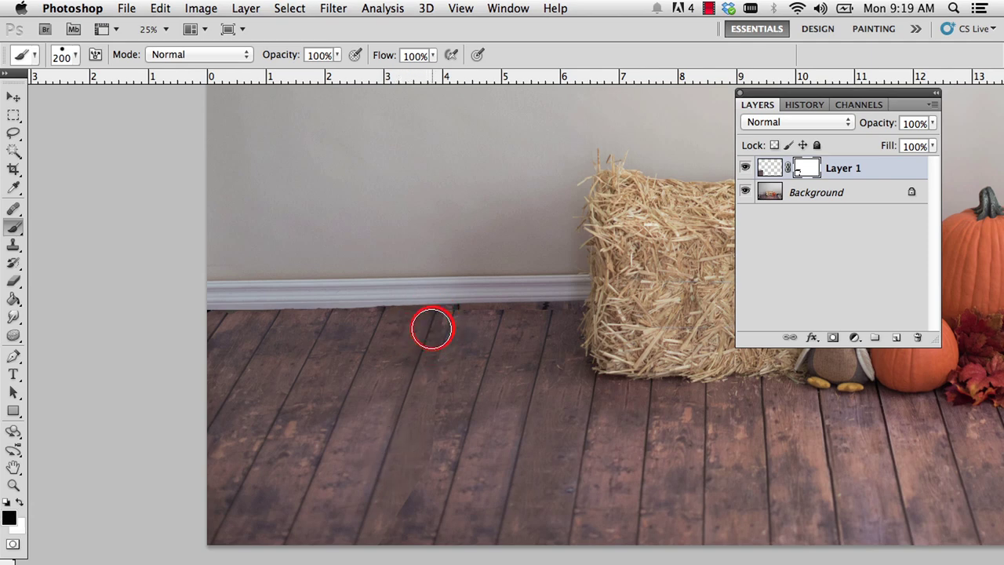
{"action": "mouse_move", "coordinate": [432, 327]}
{"action": "left_mouse_down"}
{"action": "mouse_move", "coordinate": [396, 462]}
{"action": "mouse_move", "coordinate": [360, 530]}
{"action": "mouse_move", "coordinate": [448, 388]}
{"action": "mouse_move", "coordinate": [409, 534]}
{"action": "mouse_move", "coordinate": [386, 394]}
{"action": "mouse_move", "coordinate": [409, 327]}
{"action": "mouse_move", "coordinate": [335, 526]}
{"action": "left_mouse_up"}
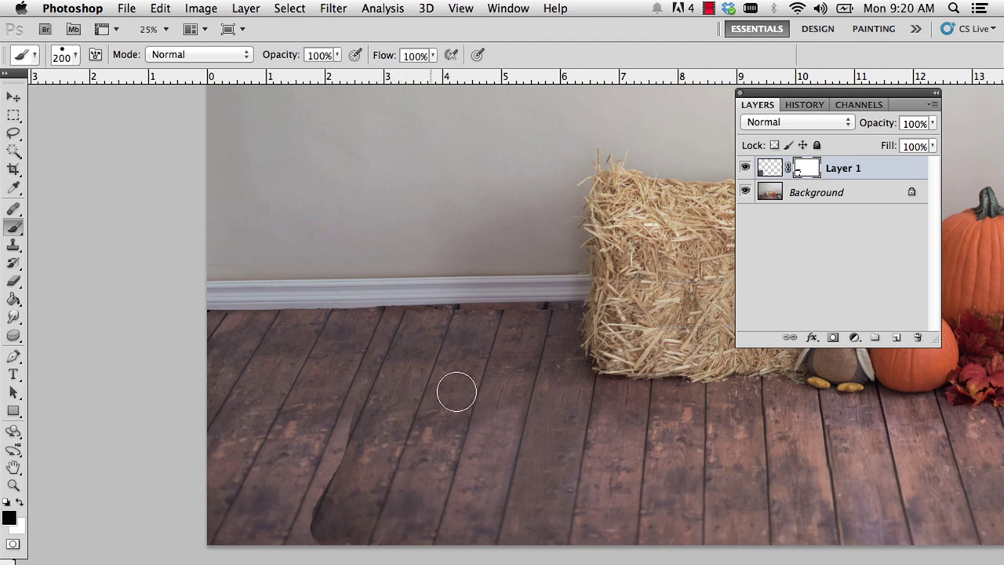
{"action": "mouse_move", "coordinate": [457, 393]}
{"action": "left_mouse_down"}
{"action": "mouse_move", "coordinate": [311, 397]}
{"action": "mouse_move", "coordinate": [424, 327]}
{"action": "mouse_move", "coordinate": [348, 374]}
{"action": "mouse_move", "coordinate": [381, 383]}
{"action": "mouse_move", "coordinate": [396, 328]}
{"action": "left_mouse_up"}
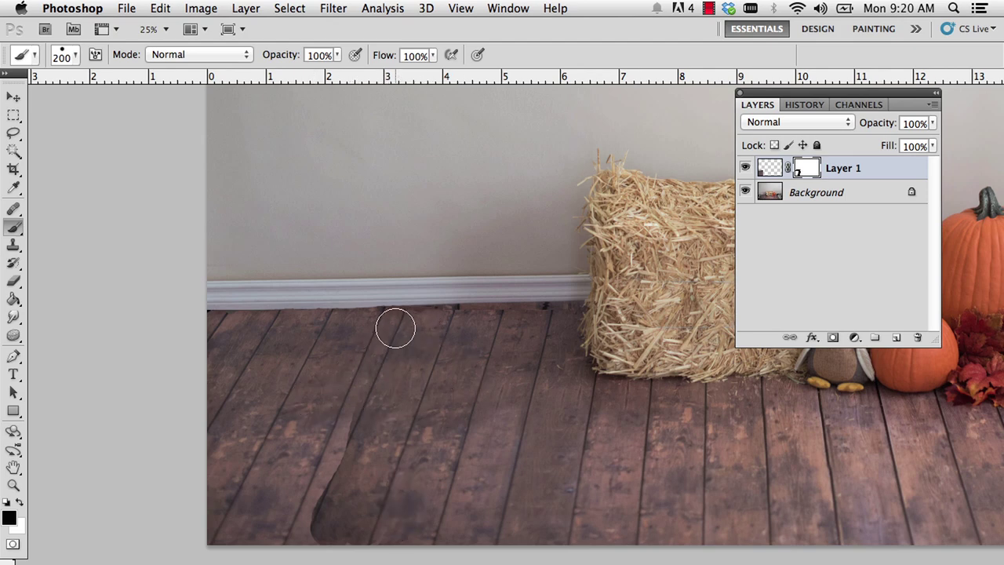
Paint white on Layer 1's mask along the plank line to bring the floor patch back over the exposed gap.
{"action": "key", "text": "x"}
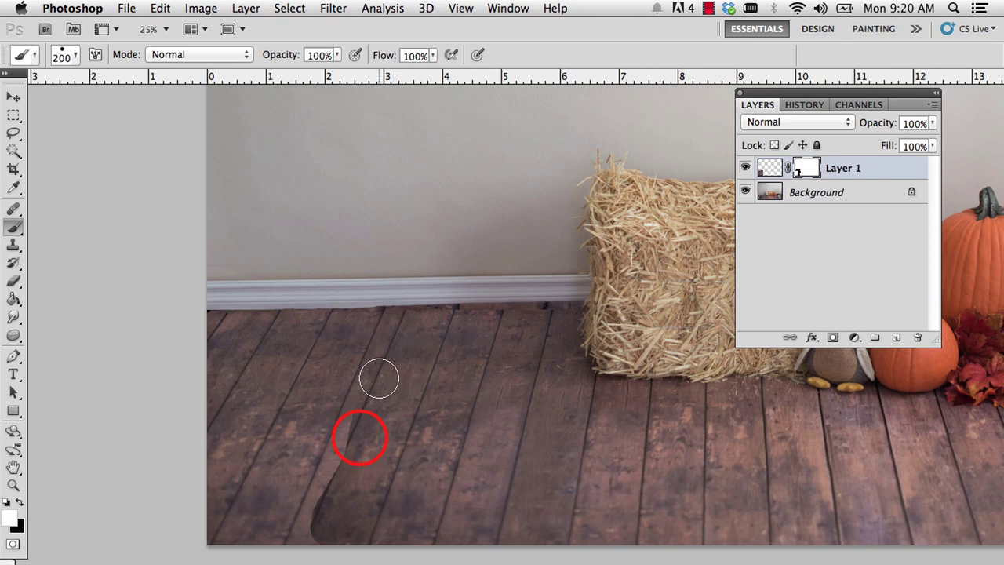
{"action": "left_click_drag", "start_coordinate": [360, 437], "coordinate": [317, 516]}
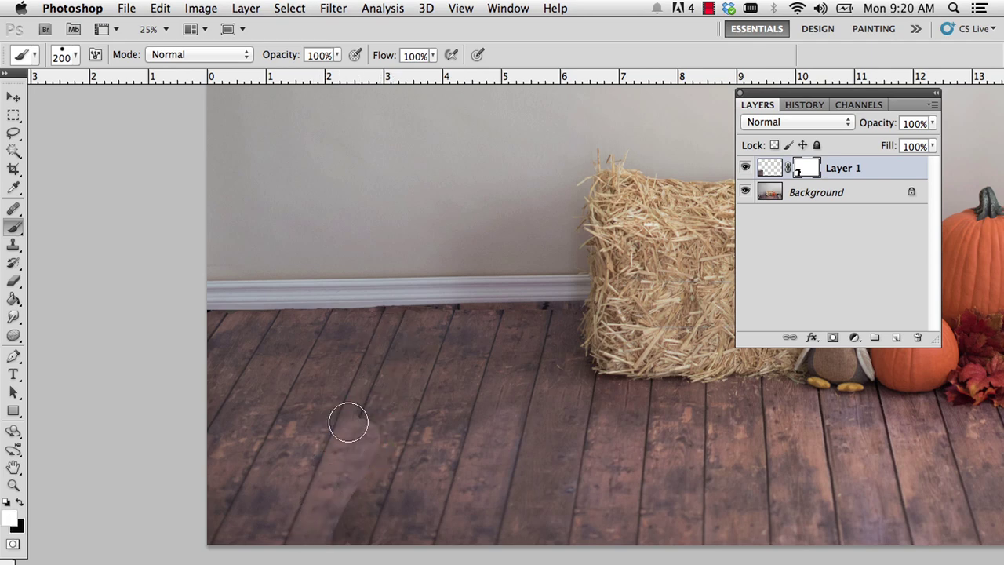
{"action": "left_click", "coordinate": [395, 329]}
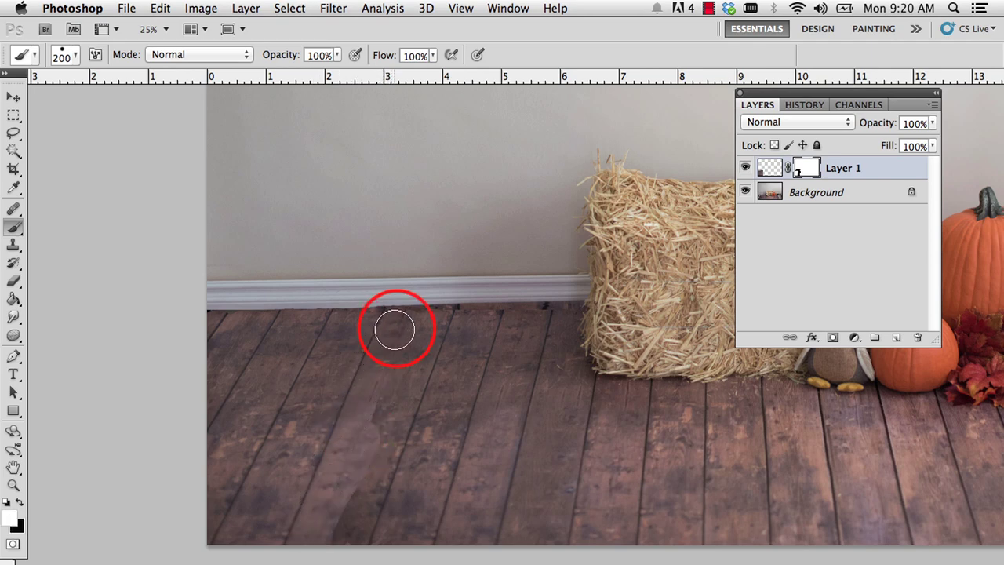
{"action": "left_click_drag", "start_coordinate": [394, 329], "coordinate": [397, 330]}
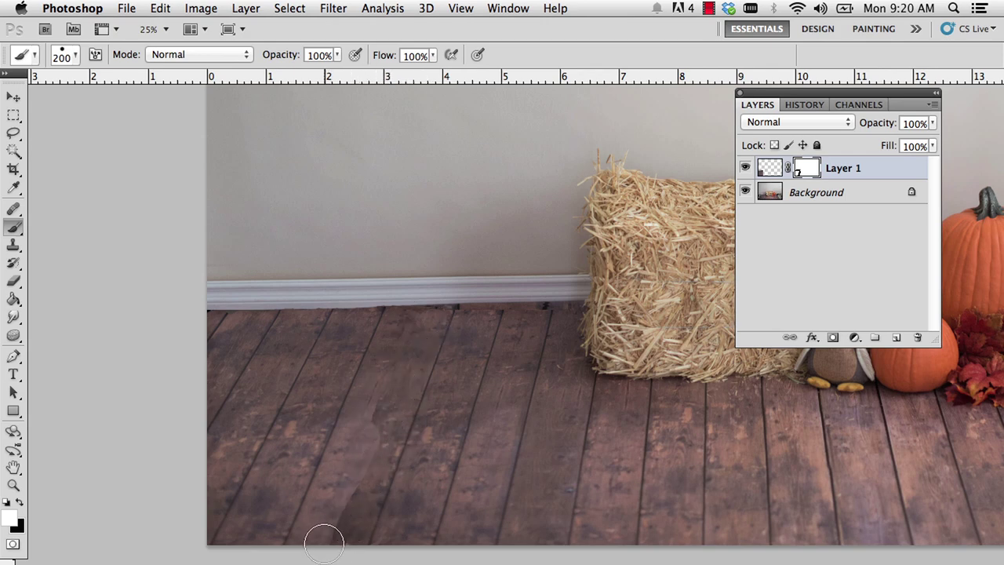
{"action": "left_click", "coordinate": [367, 475]}
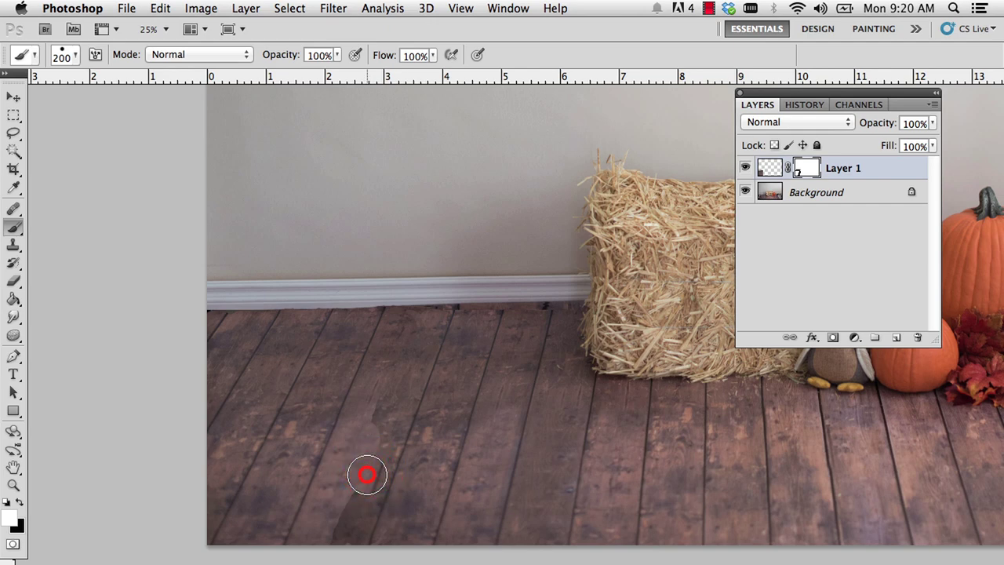
{"action": "left_click", "coordinate": [370, 475]}
Soften the brush edge and touch up Layer 1's mask in black and white to blend the patch into the original planks.
{"action": "key", "text": "x"}
{"action": "left_click", "coordinate": [372, 474]}
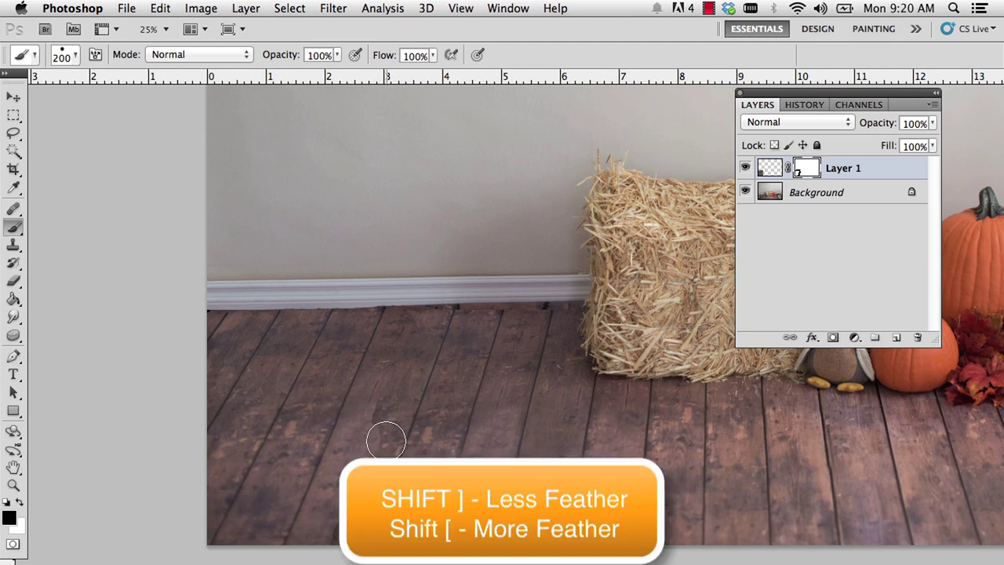
{"action": "key", "text": "shift+bracketleft"}
{"action": "key", "text": "shift+bracketleft"}
{"action": "left_click", "coordinate": [384, 417]}
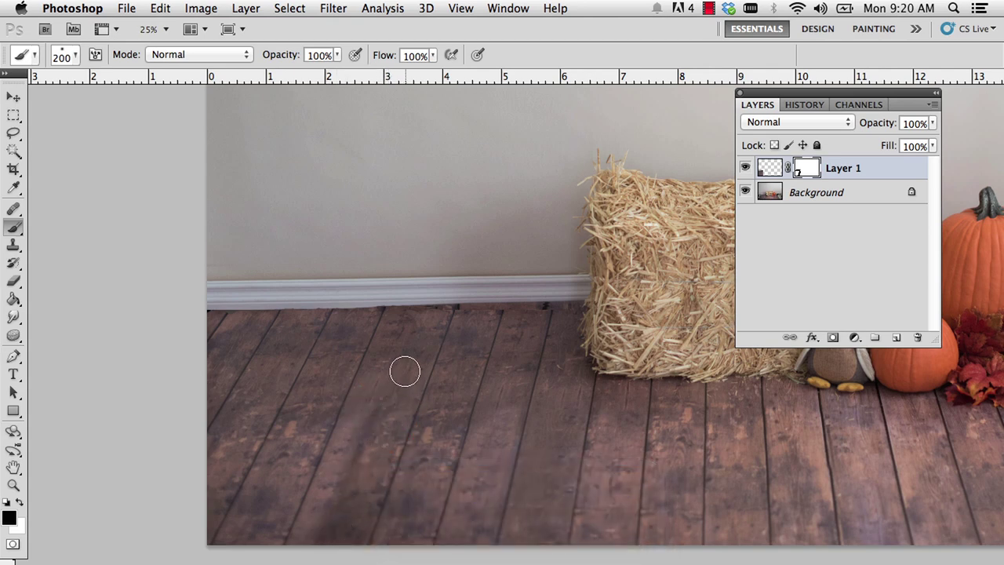
{"action": "left_click", "coordinate": [416, 340]}
{"action": "left_click", "coordinate": [396, 326]}
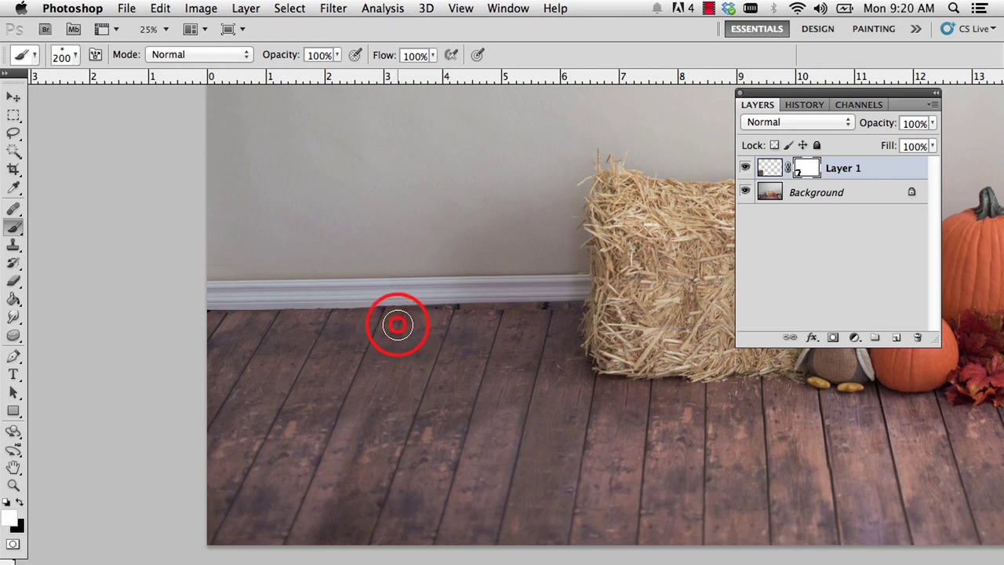
{"action": "key", "text": "x"}
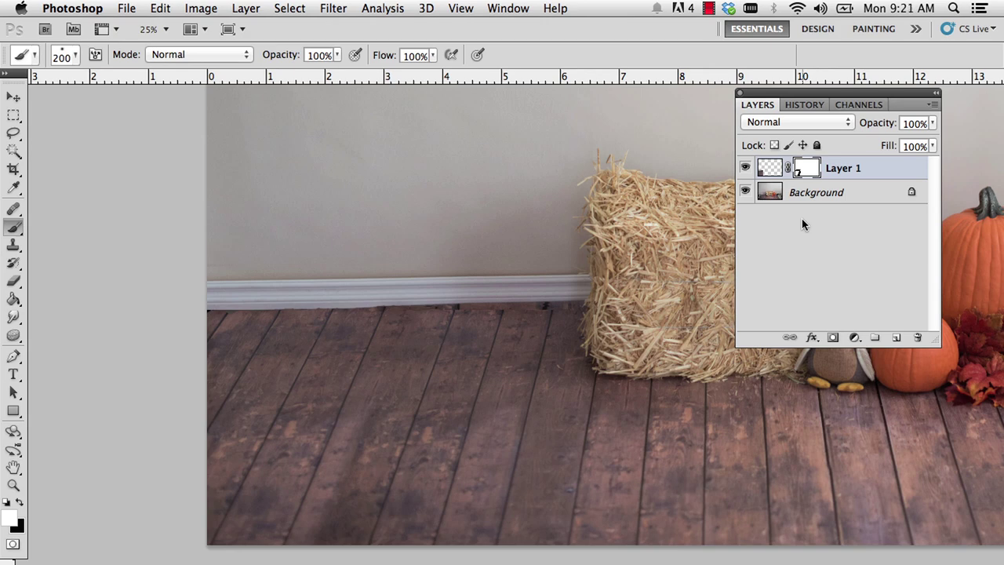
Toggle Layer 1's visibility to compare the masked floor patch with the original, and merge all visible layers.
{"action": "key", "text": "super+minus"}
{"action": "key", "text": "super+minus"}
{"action": "key", "text": "super+minus"}
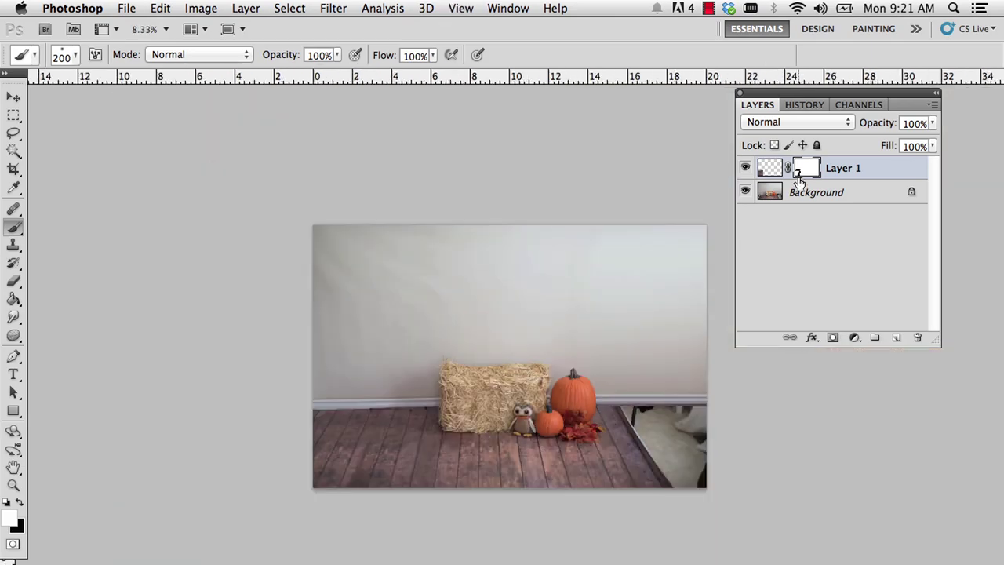
{"action": "left_click", "coordinate": [746, 167]}
{"action": "left_click", "coordinate": [746, 167]}
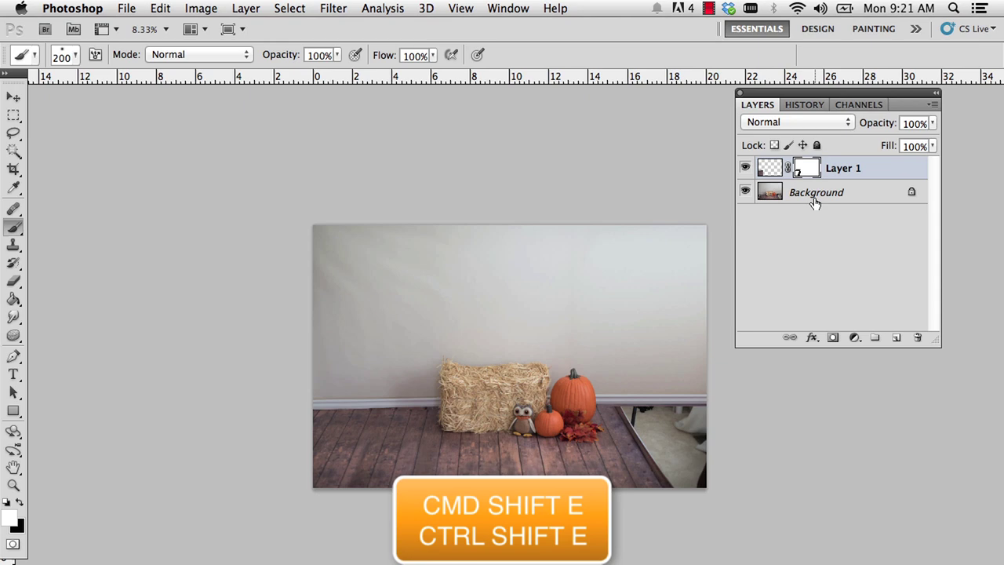
{"action": "key", "text": "super+shift+e"}
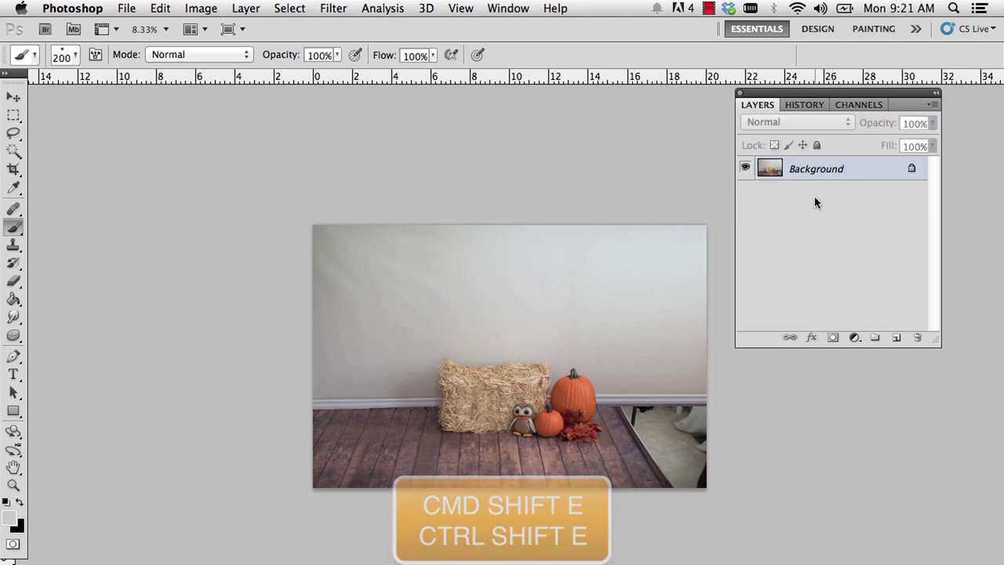
Select the floor and baseboard area in the photo's lower-left corner and copy it to a new layer.
{"action": "key", "text": "m"}
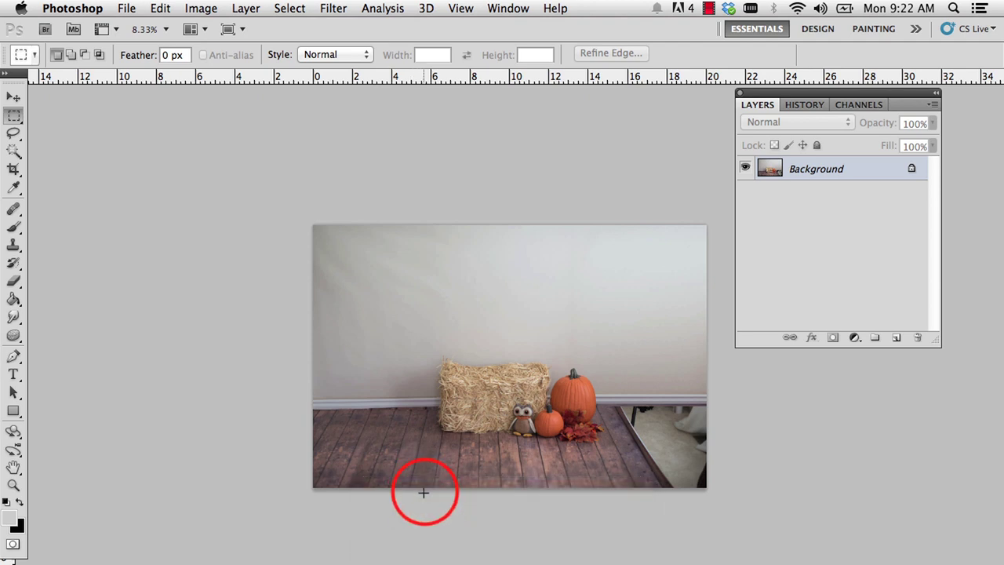
{"action": "left_click_drag", "start_coordinate": [425, 492], "coordinate": [305, 375]}
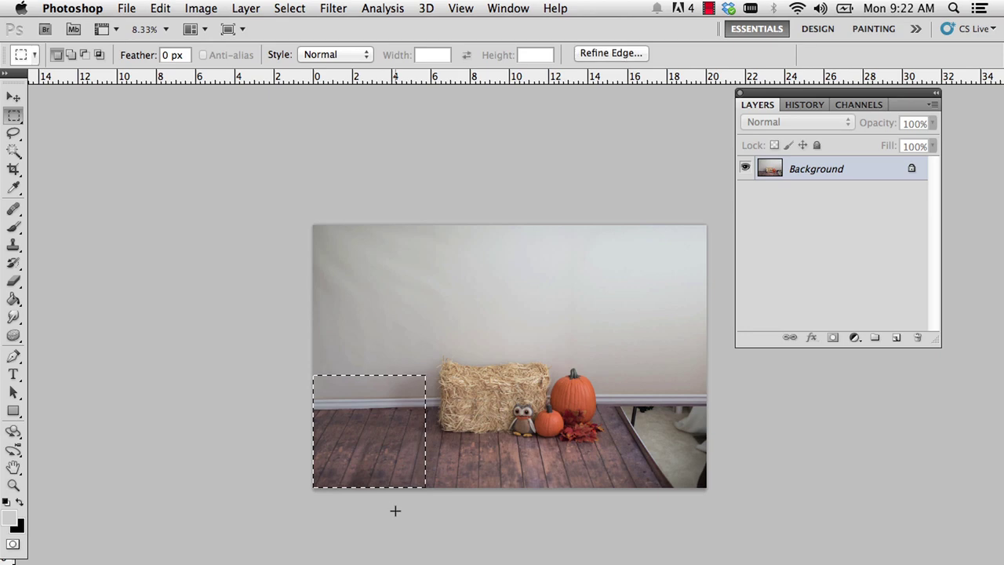
{"action": "right_click", "coordinate": [364, 445]}
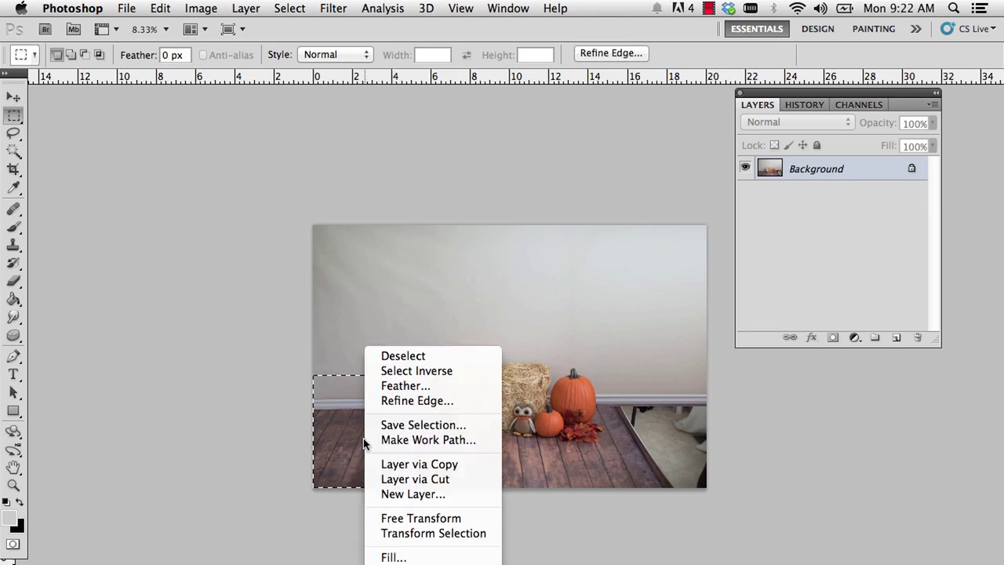
{"action": "left_click", "coordinate": [388, 464]}
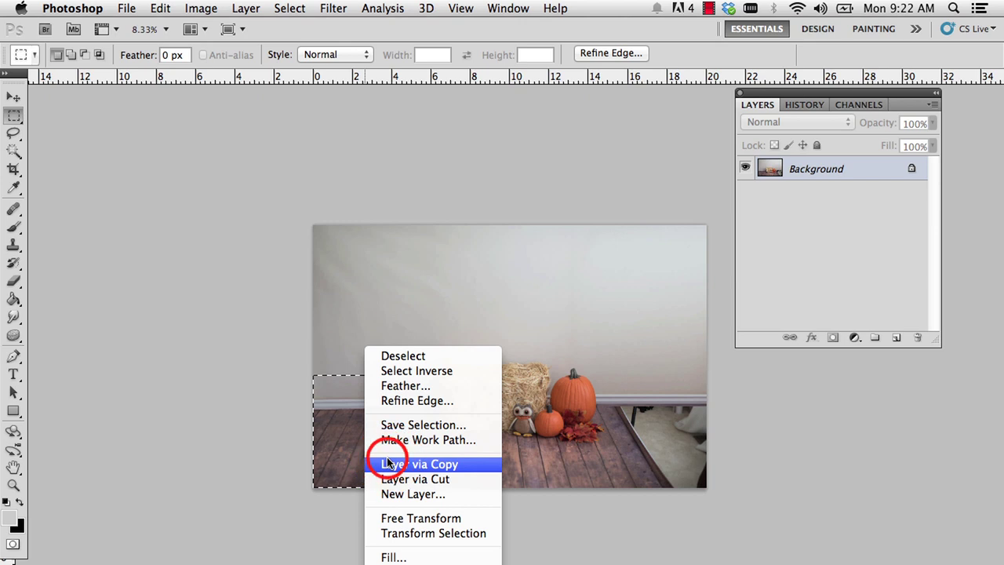
Move the Layer 1 floor patch over the studio clutter beside the pumpkins and flip it horizontally.
{"action": "key", "text": "v"}
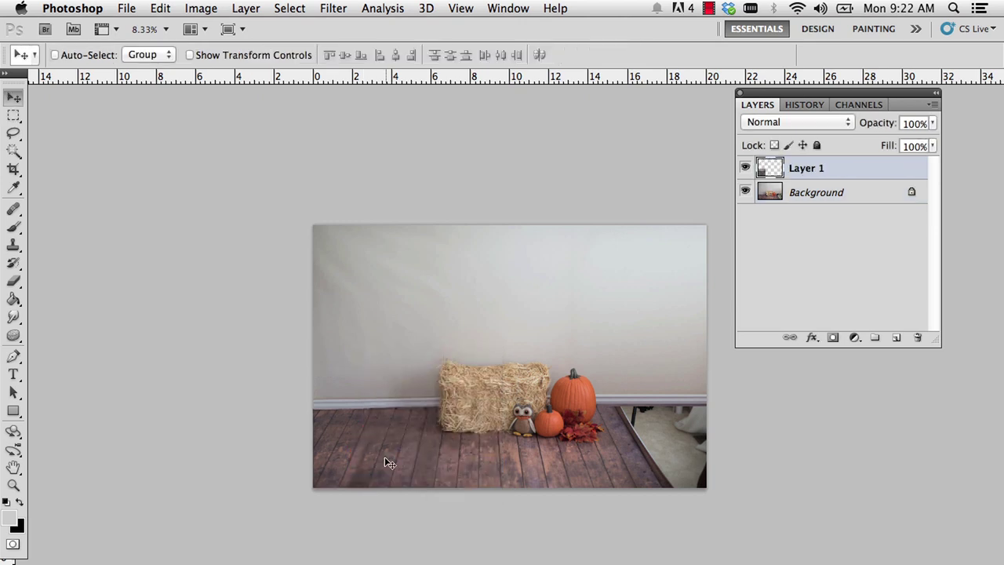
{"action": "left_click_drag", "start_coordinate": [374, 448], "coordinate": [669, 444]}
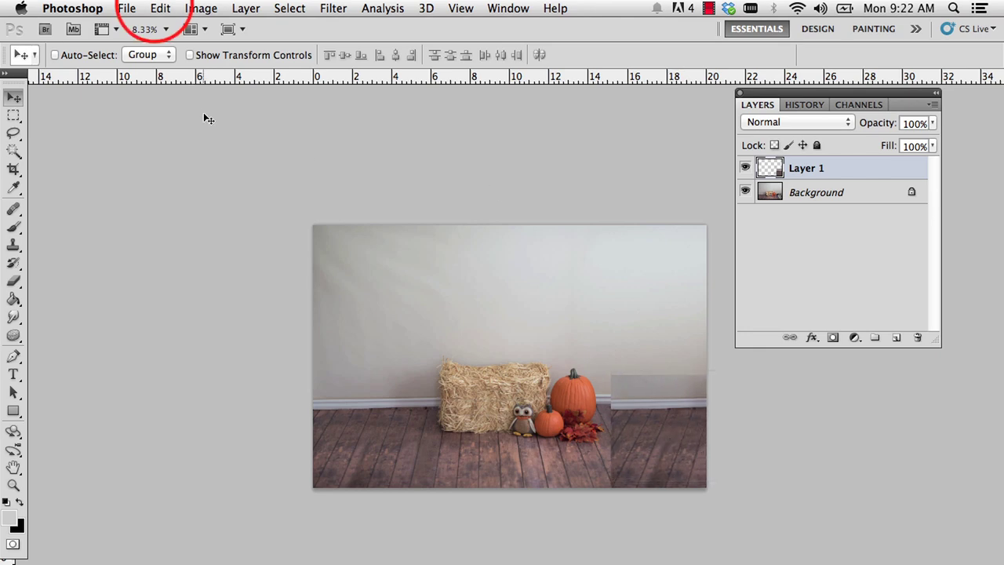
{"action": "left_click", "coordinate": [160, 8]}
{"action": "mouse_move", "coordinate": [272, 352]}
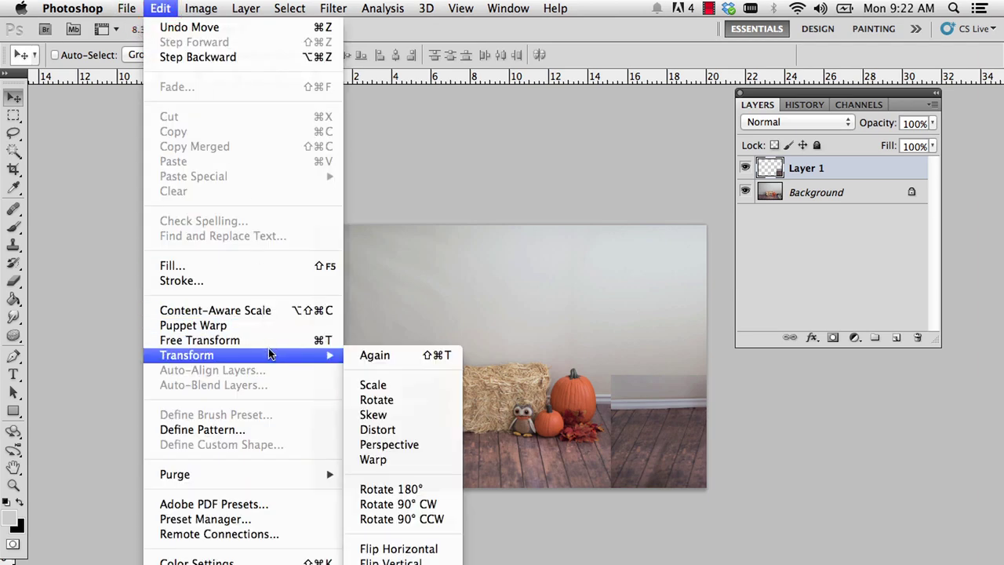
{"action": "left_click", "coordinate": [414, 543]}
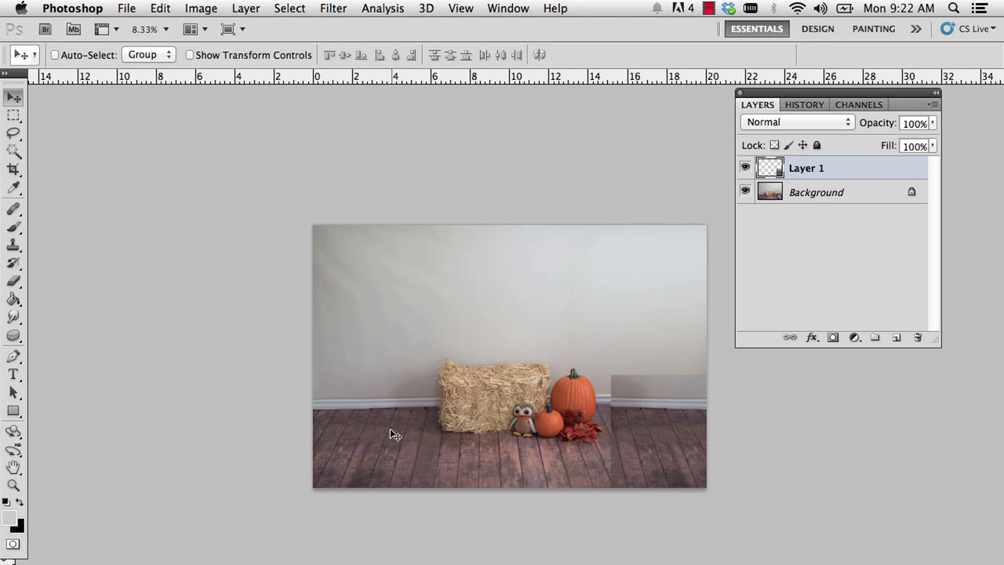
Skew the floor patch by its corners so its planks and baseboard line up with the original floor, and apply it.
{"action": "left_click", "coordinate": [157, 9]}
{"action": "mouse_move", "coordinate": [330, 357]}
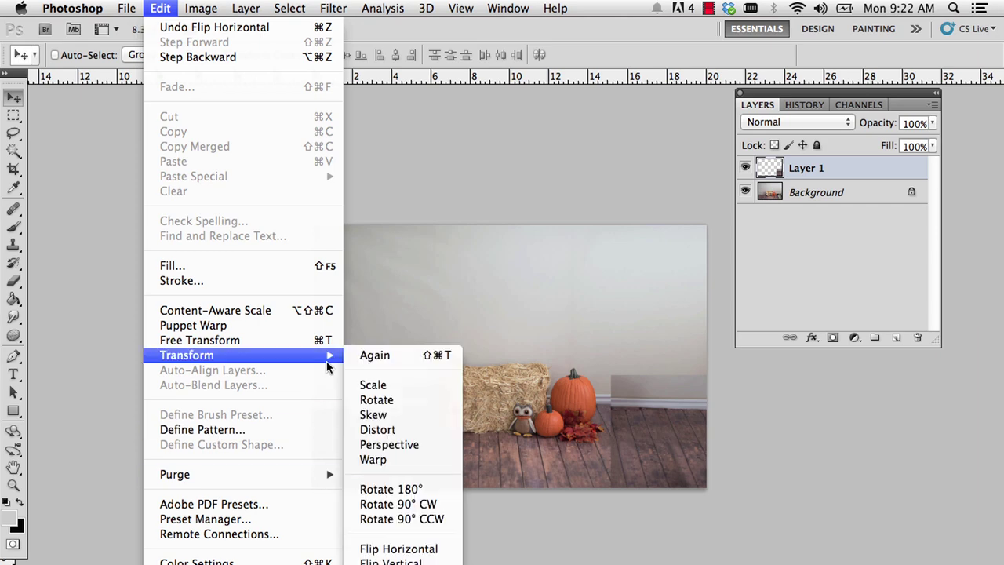
{"action": "left_click", "coordinate": [385, 414]}
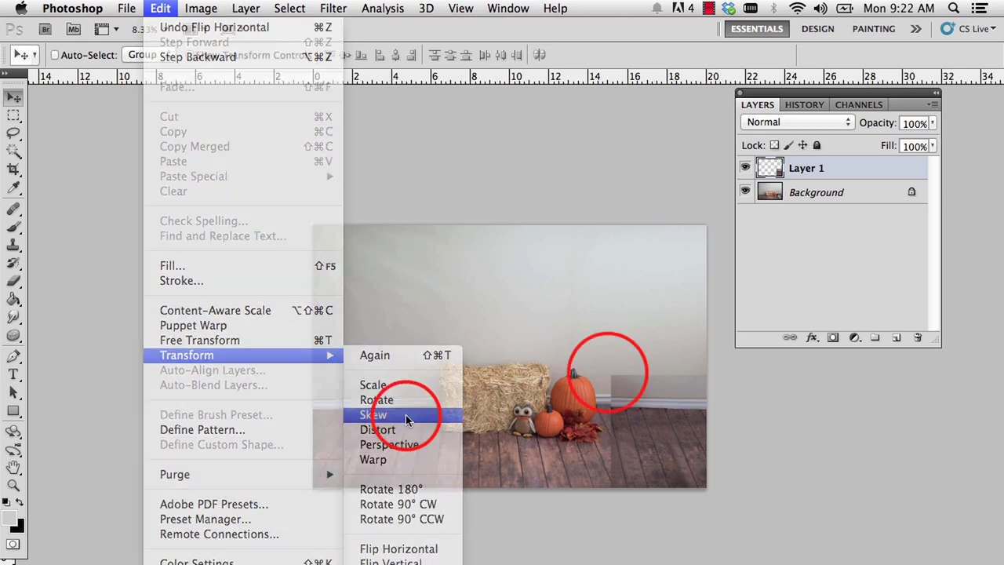
{"action": "left_click_drag", "start_coordinate": [606, 378], "coordinate": [596, 377]}
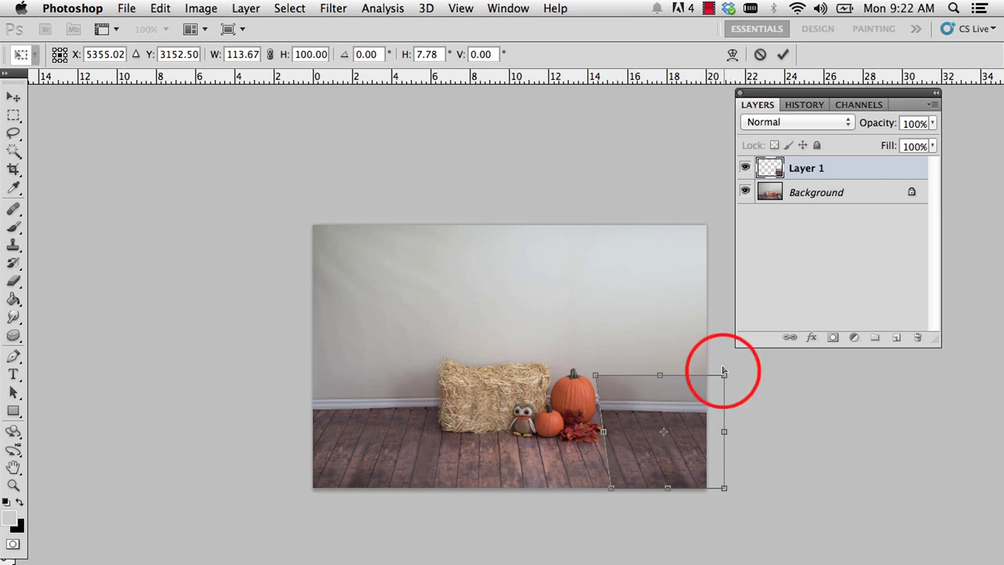
{"action": "left_click_drag", "start_coordinate": [724, 375], "coordinate": [725, 367]}
{"action": "left_click_drag", "start_coordinate": [723, 487], "coordinate": [730, 488]}
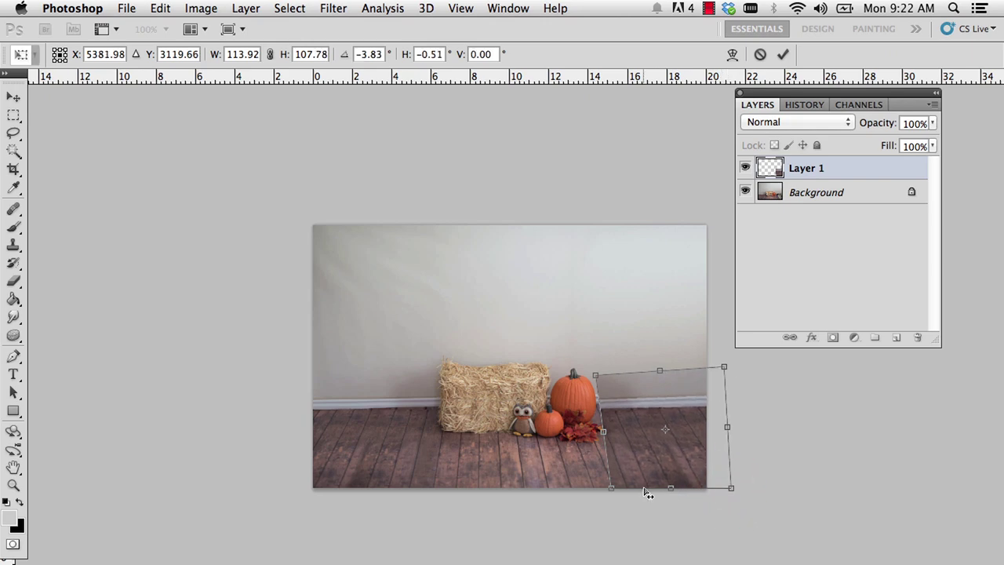
{"action": "left_click_drag", "start_coordinate": [614, 492], "coordinate": [621, 490]}
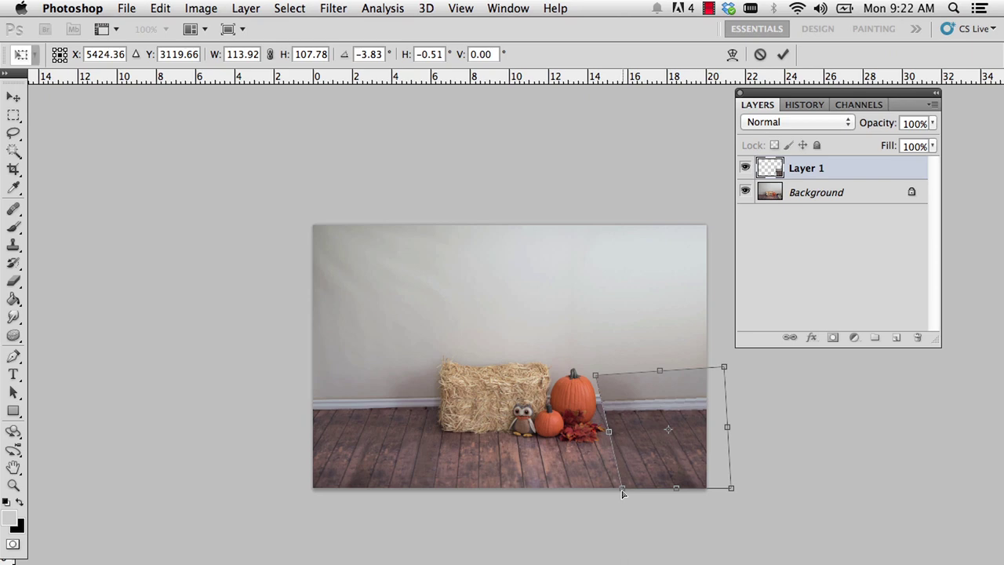
{"action": "left_click_drag", "start_coordinate": [622, 489], "coordinate": [620, 489]}
{"action": "key", "text": "Return"}
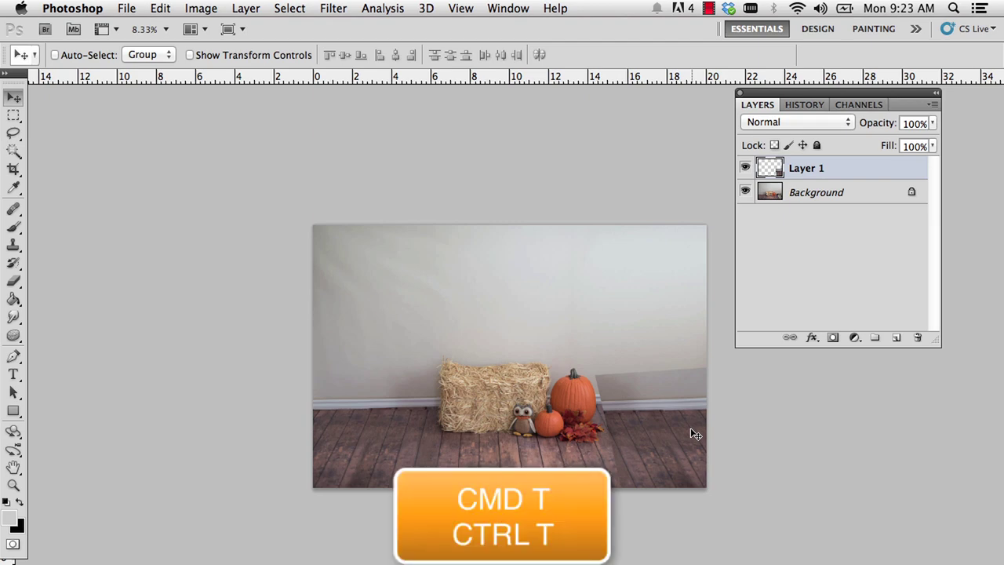
Scale the floor patch to about 106% width and 108% height with Free Transform, and nudge it slightly upward.
{"action": "key", "text": "super+t"}
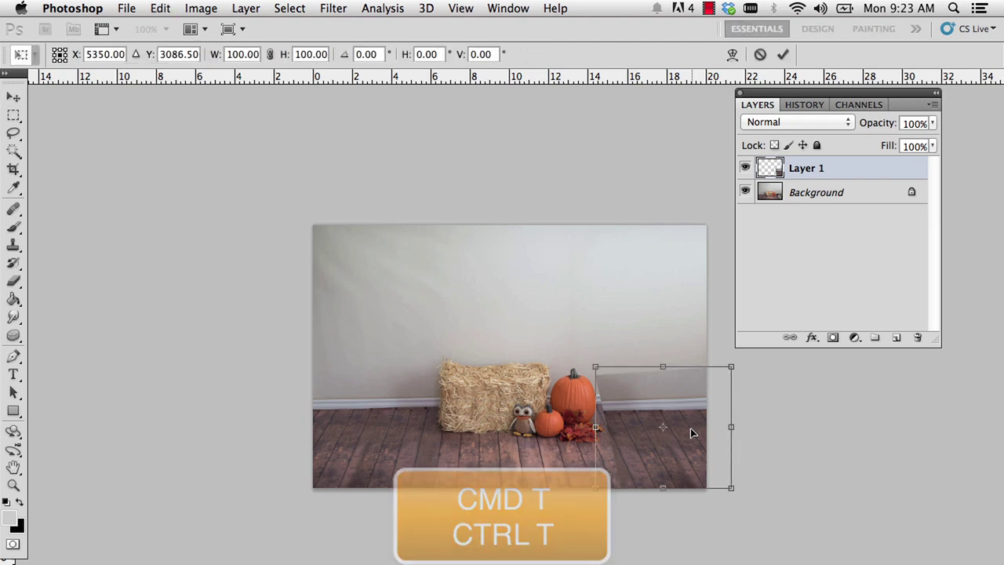
{"action": "left_click", "coordinate": [731, 365]}
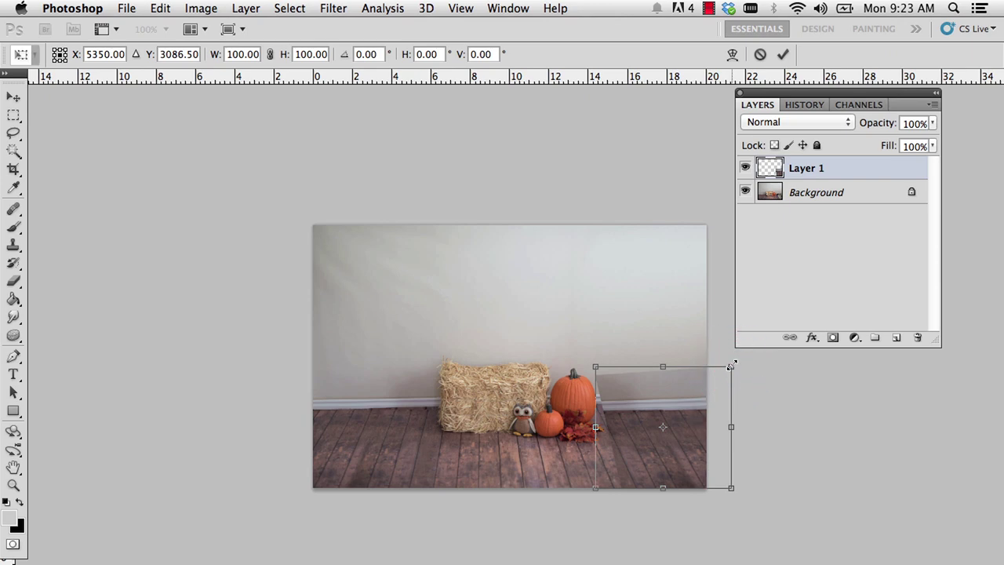
{"action": "left_click_drag", "start_coordinate": [731, 364], "coordinate": [740, 354]}
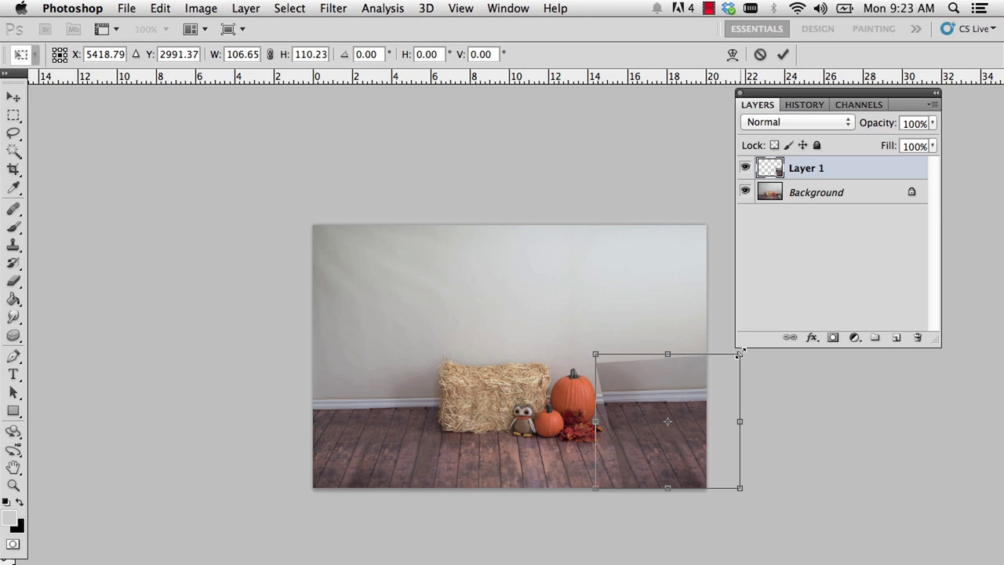
{"action": "left_click_drag", "start_coordinate": [740, 353], "coordinate": [739, 357]}
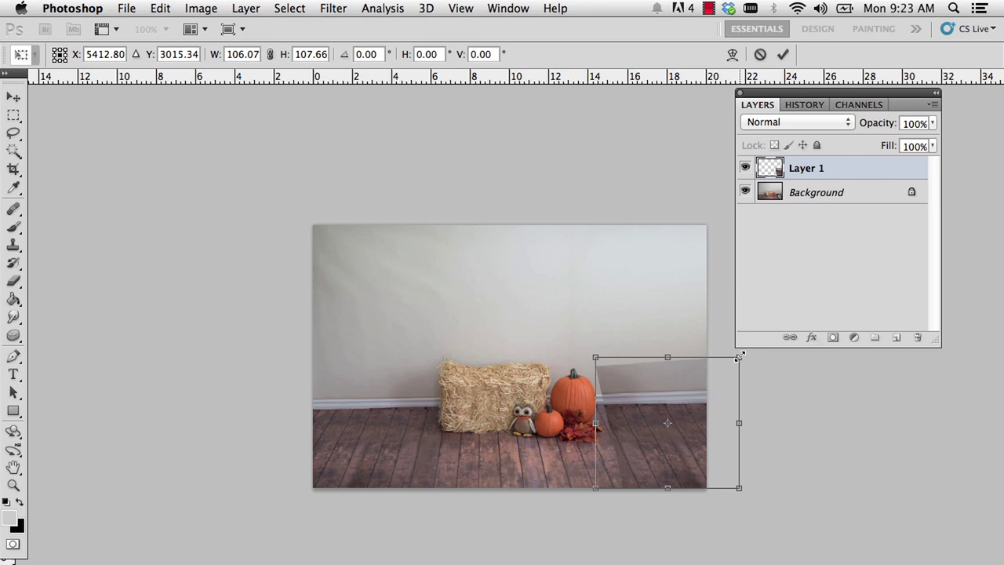
{"action": "key", "text": "Return"}
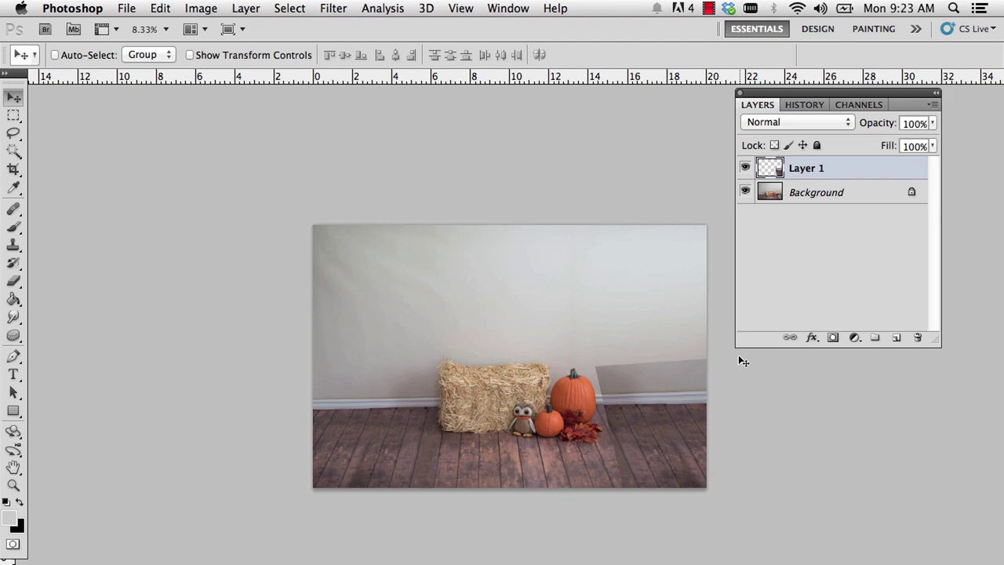
{"action": "key", "text": "Up"}
{"action": "key", "text": "Up"}
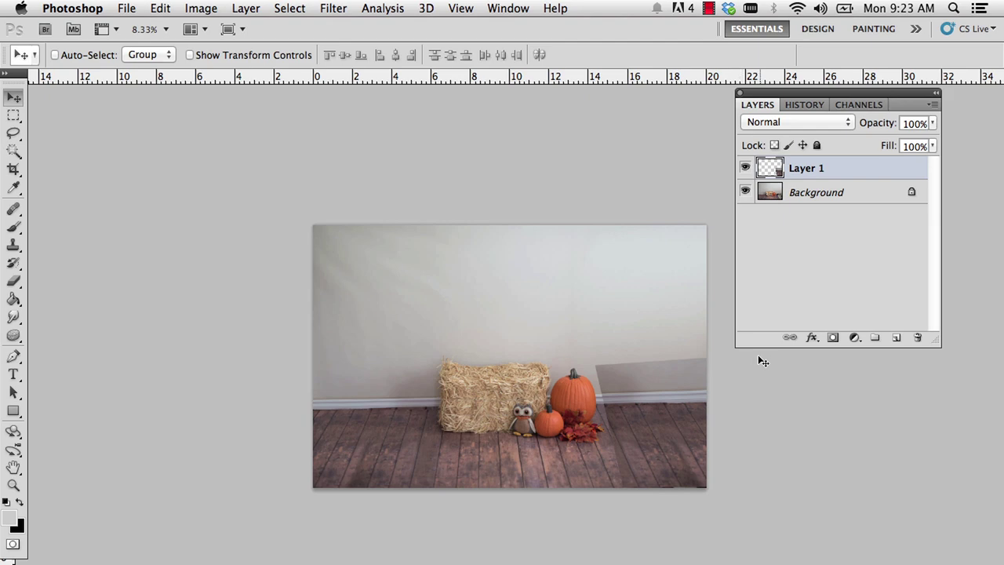
Add a mask to Layer 1 and paint black with a 600 px brush in a straight line along the patch's left edge.
{"action": "left_click", "coordinate": [833, 343]}
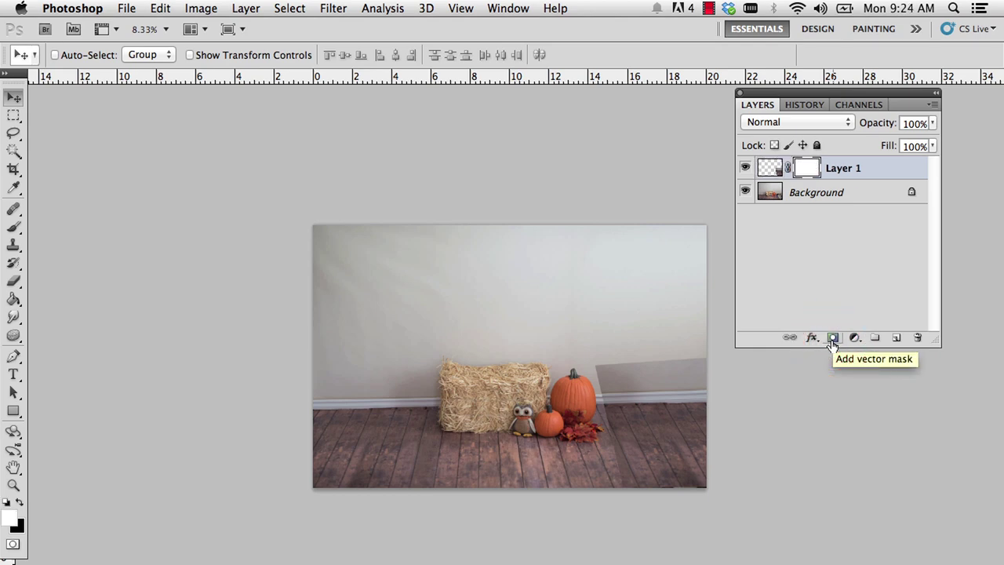
{"action": "key", "text": "b"}
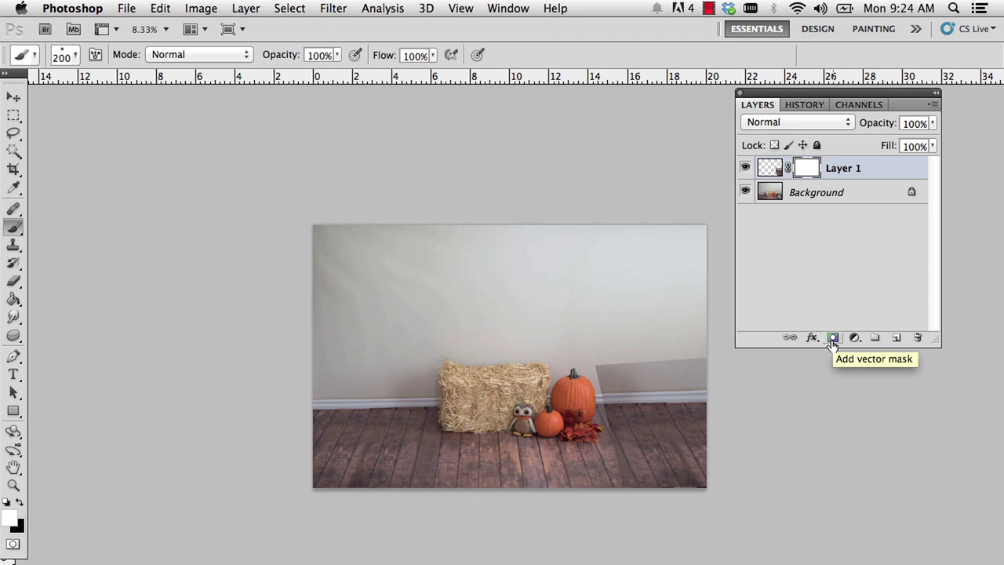
{"action": "key", "text": "x"}
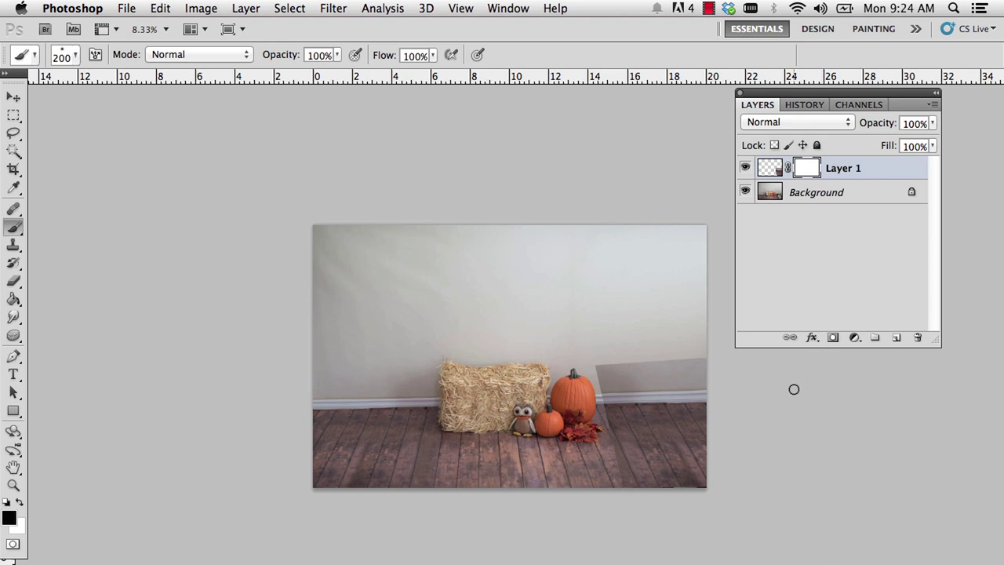
{"action": "key", "text": "bracketright"}
{"action": "key", "text": "bracketright"}
{"action": "key", "text": "bracketright"}
{"action": "key", "text": "bracketright"}
{"action": "key", "text": "bracketright"}
{"action": "left_click", "coordinate": [627, 485]}
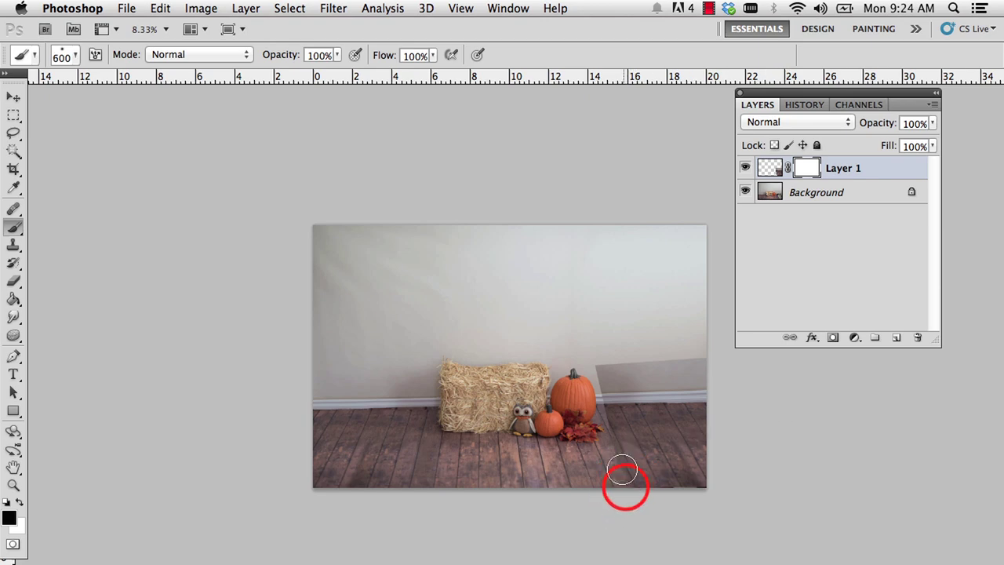
{"action": "left_click", "coordinate": [604, 361], "text": "shift"}
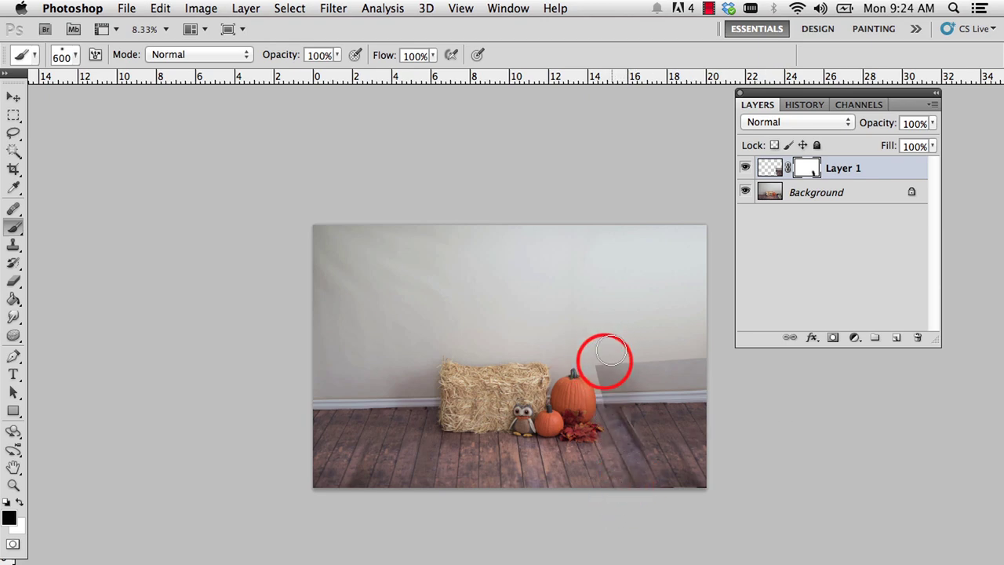
Paint black on Layer 1's mask over the patch's wall strip and along the diagonal edge of the original floor.
{"action": "left_click_drag", "start_coordinate": [641, 359], "coordinate": [520, 374]}
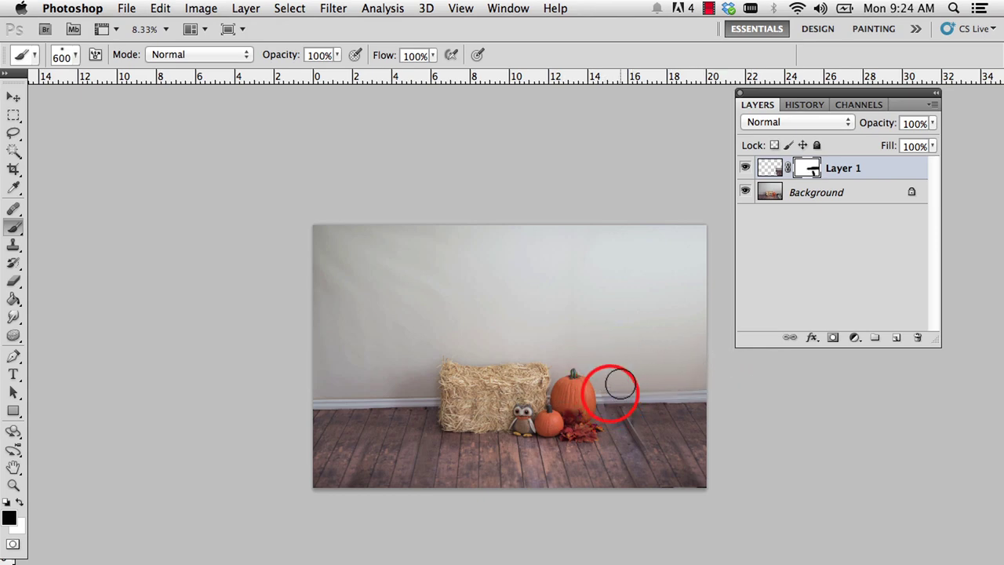
{"action": "left_click", "coordinate": [601, 385]}
{"action": "mouse_move", "coordinate": [622, 451]}
{"action": "left_mouse_down"}
{"action": "mouse_move", "coordinate": [609, 393]}
{"action": "mouse_move", "coordinate": [623, 455]}
{"action": "mouse_move", "coordinate": [676, 489]}
{"action": "left_mouse_up"}
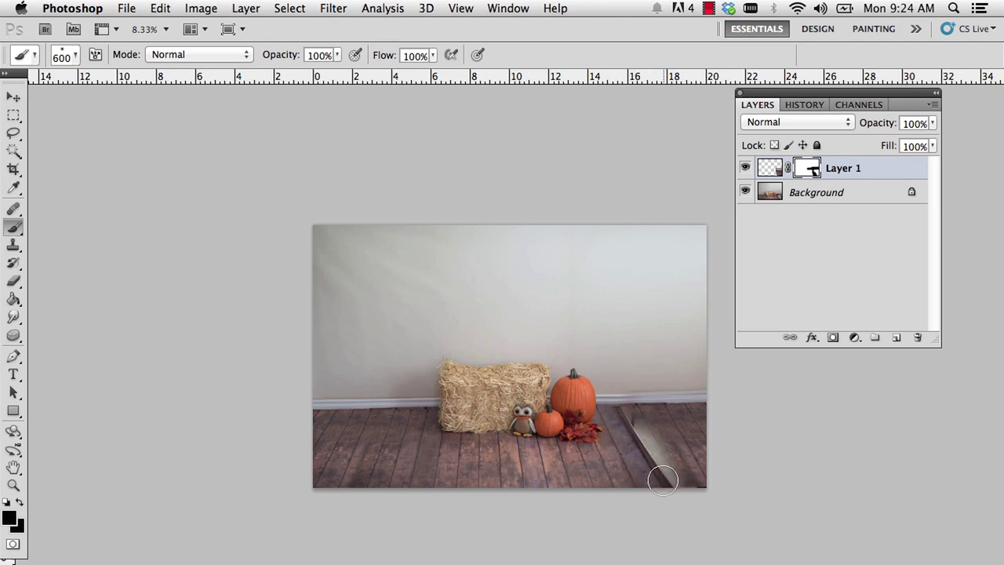
Paint white on Layer 1's mask with a 400 px brush along the diagonal to bring the floor patch back over the clutter.
{"action": "key", "text": "x"}
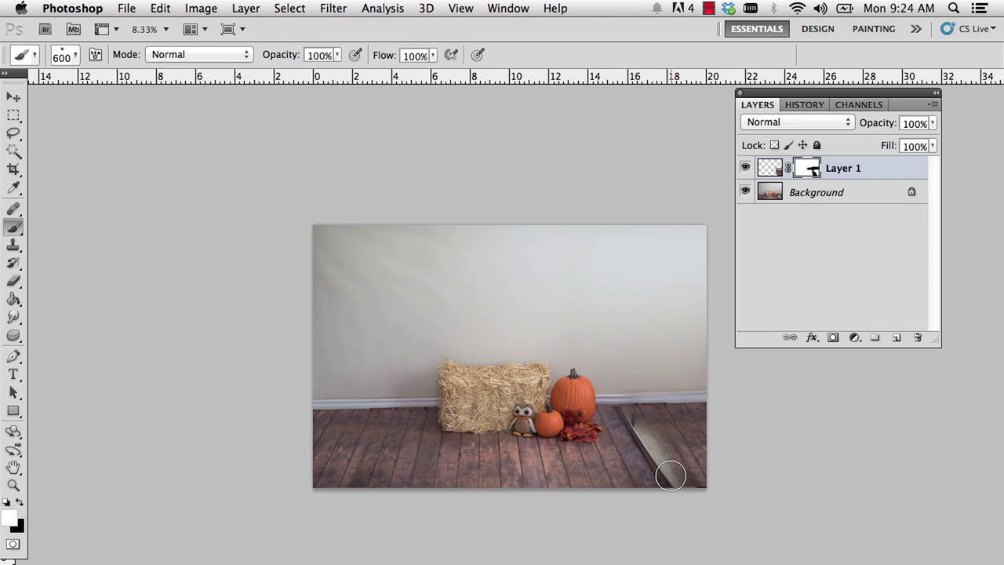
{"action": "key", "text": "bracketleft"}
{"action": "key", "text": "bracketleft"}
{"action": "key", "text": "bracketleft"}
{"action": "left_click", "coordinate": [672, 476]}
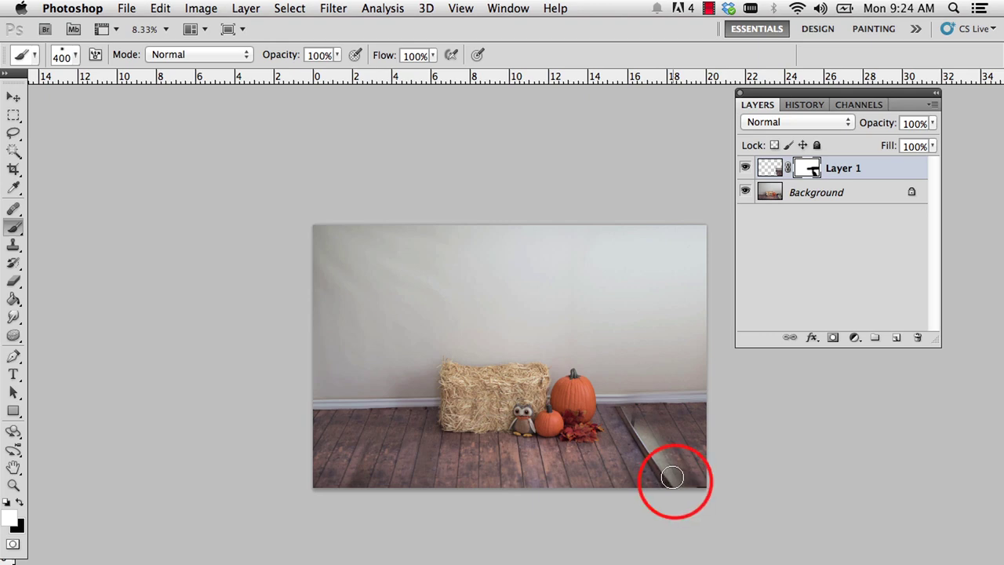
{"action": "mouse_move", "coordinate": [673, 476]}
{"action": "left_mouse_down"}
{"action": "mouse_move", "coordinate": [637, 425]}
{"action": "mouse_move", "coordinate": [676, 475]}
{"action": "mouse_move", "coordinate": [625, 417]}
{"action": "mouse_move", "coordinate": [654, 482]}
{"action": "mouse_move", "coordinate": [654, 419]}
{"action": "left_mouse_up"}
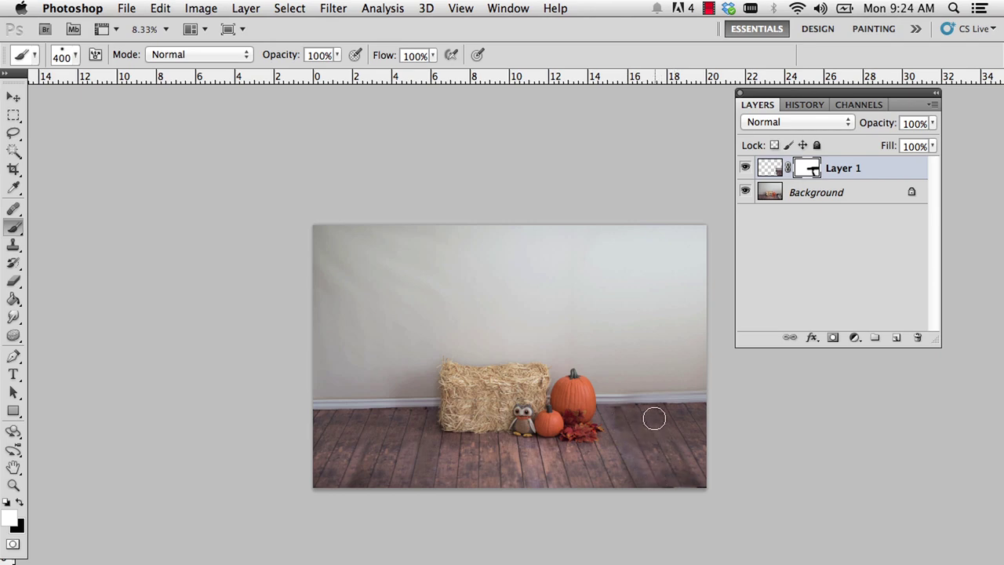
Paint white on Layer 1's mask with a 100 px brush over the floor beside the large pumpkin, just below the baseboard.
{"action": "key", "text": "super+equal"}
{"action": "key", "text": "super+equal"}
{"action": "key", "text": "super+equal"}
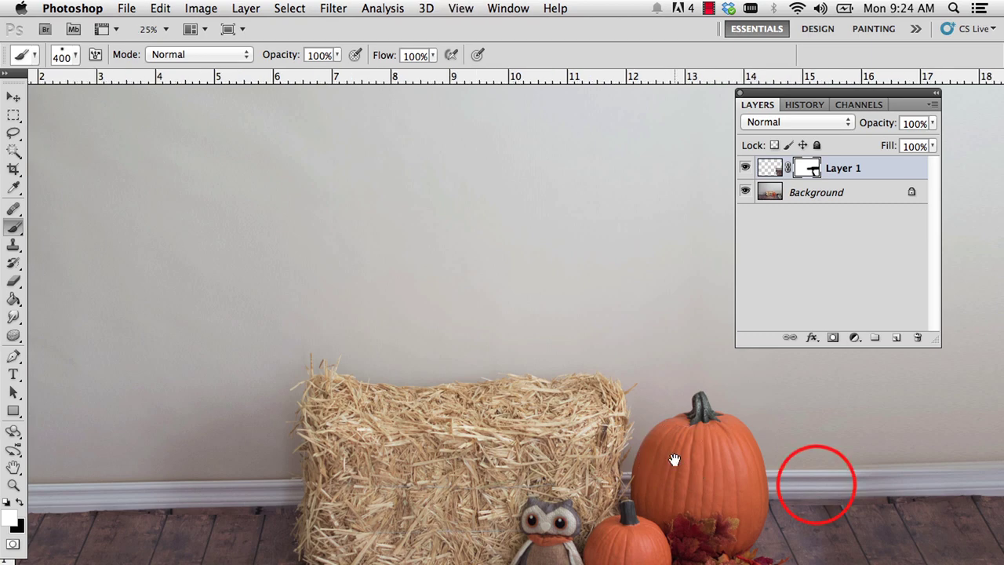
{"action": "mouse_move", "coordinate": [814, 482]}
{"action": "left_mouse_down"}
{"action": "mouse_move", "coordinate": [322, 437]}
{"action": "mouse_move", "coordinate": [302, 423]}
{"action": "left_mouse_up"}
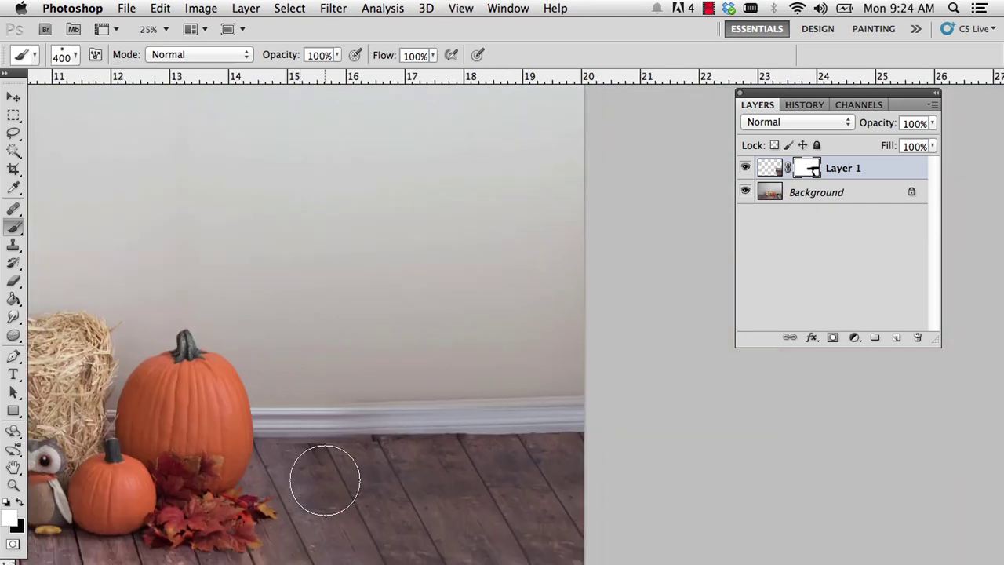
{"action": "key", "text": "bracketleft"}
{"action": "key", "text": "bracketleft"}
{"action": "key", "text": "bracketleft"}
{"action": "key", "text": "bracketleft"}
{"action": "key", "text": "bracketleft"}
{"action": "key", "text": "bracketleft"}
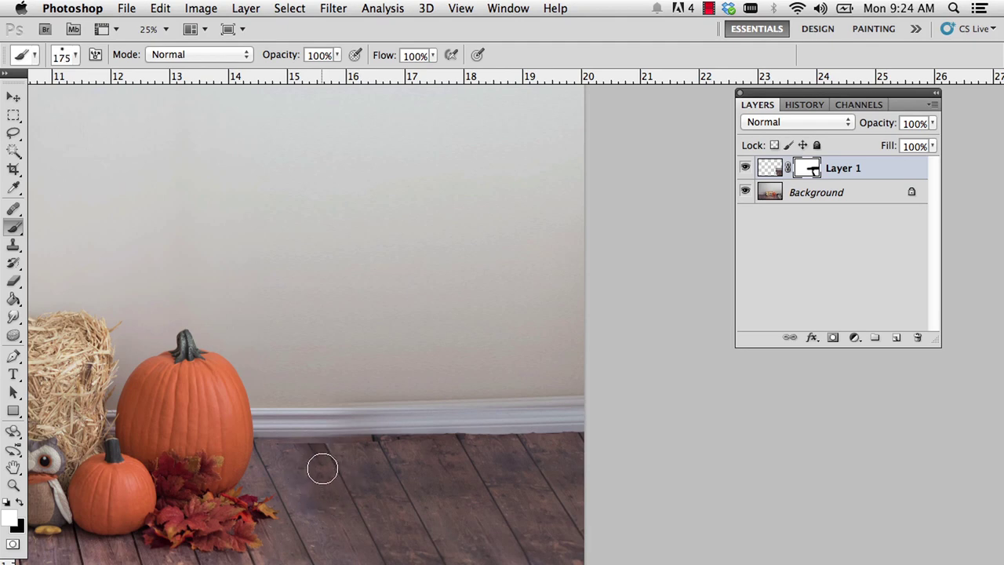
{"action": "key", "text": "bracketleft"}
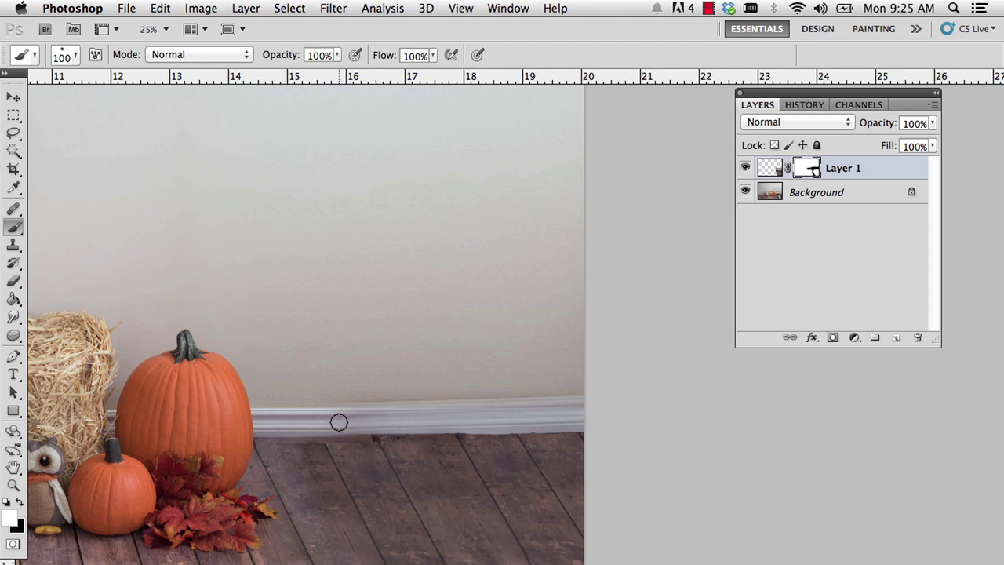
{"action": "left_click", "coordinate": [287, 442]}
{"action": "left_click", "coordinate": [297, 449]}
{"action": "key", "text": "x"}
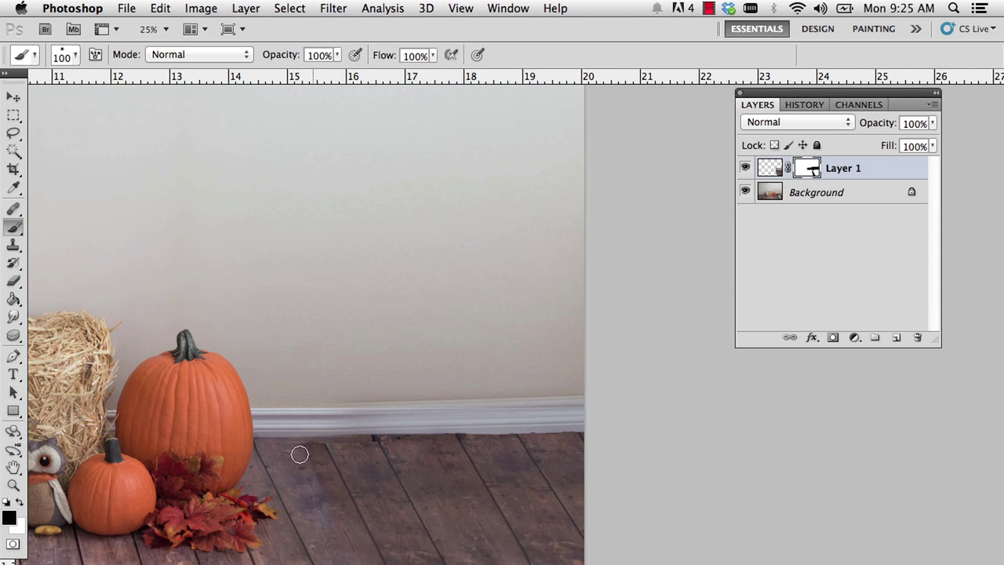
Hide and show Layer 1 to compare the whole photo with and without the floor patch.
{"action": "key", "text": "super+minus"}
{"action": "key", "text": "super+minus"}
{"action": "key", "text": "super+minus"}
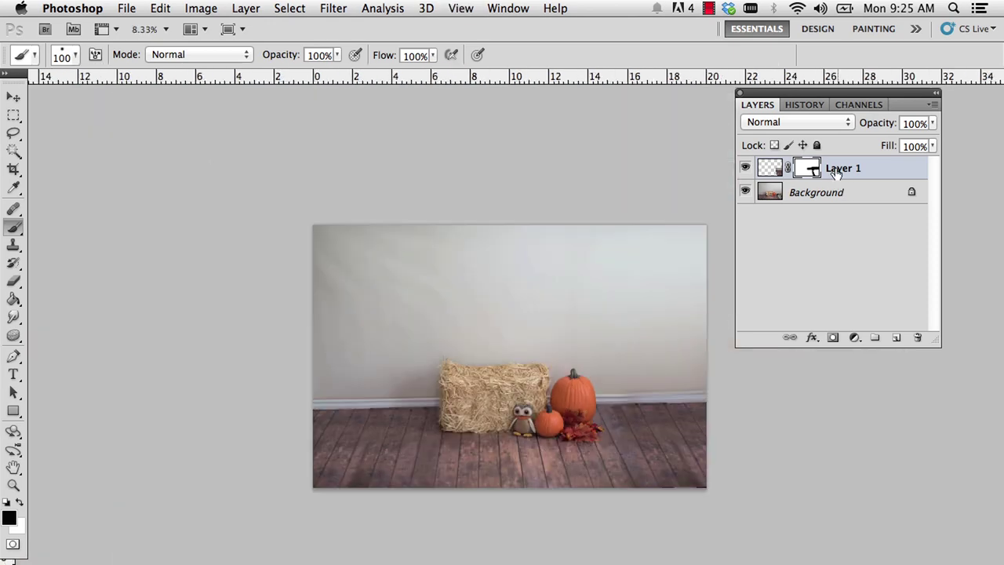
{"action": "left_click", "coordinate": [747, 168]}
{"action": "left_click", "coordinate": [747, 168]}
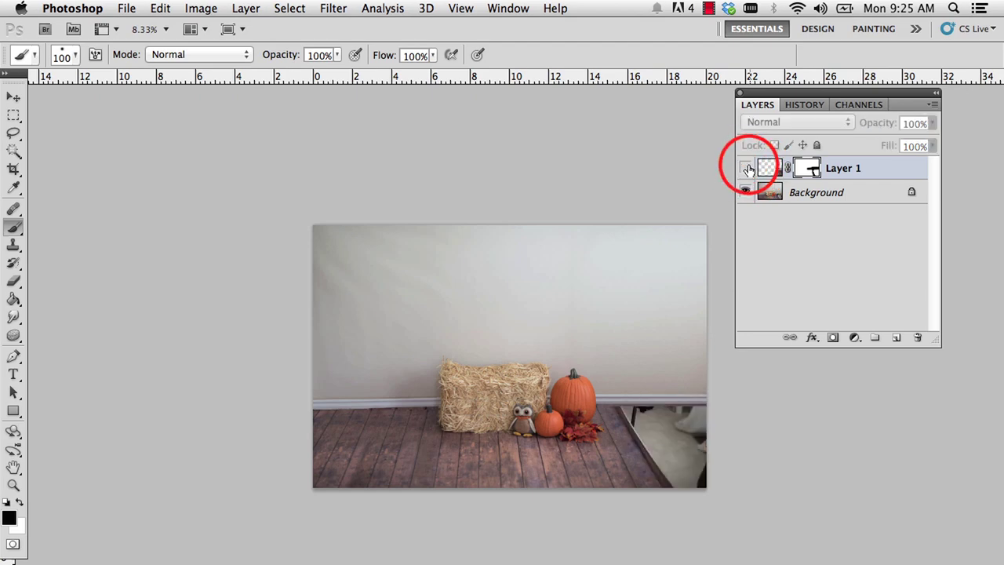
{"action": "left_click", "coordinate": [746, 168]}
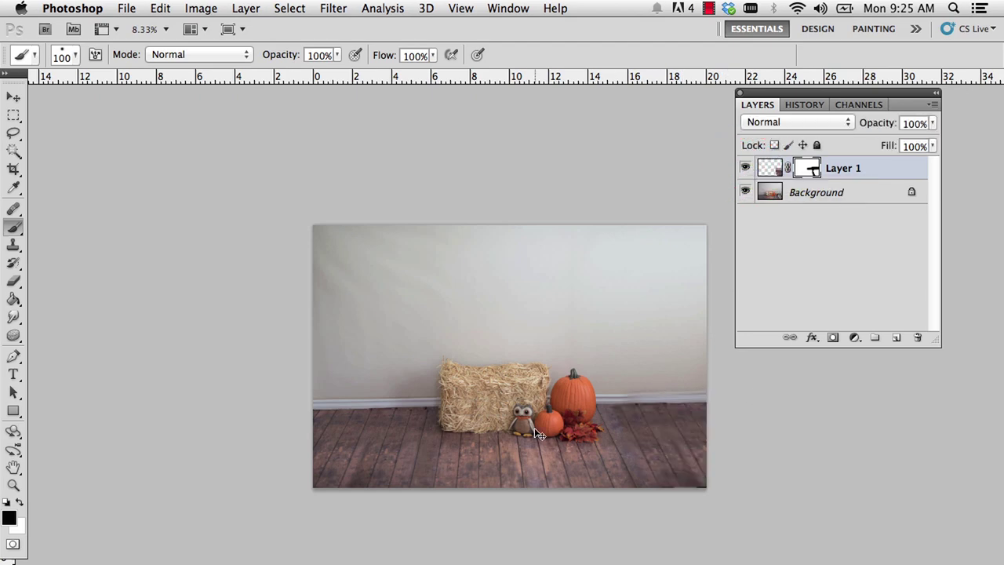
Paint black on Layer 1's mask along the top edge of the baseboard, from beside the pumpkin to the photo's right edge.
{"action": "key", "text": "super+plus"}
{"action": "key", "text": "super+plus"}
{"action": "key", "text": "super+plus"}
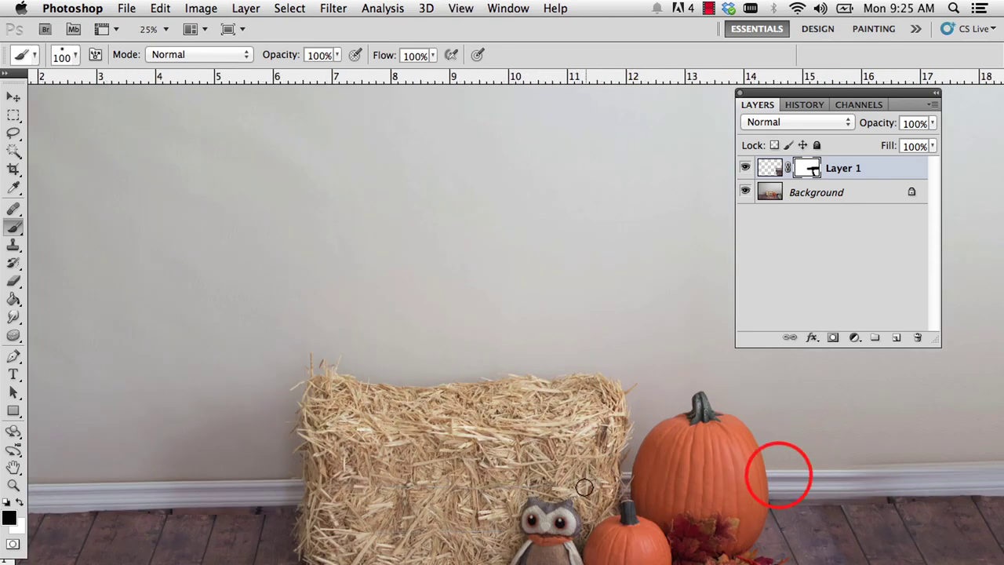
{"action": "mouse_move", "coordinate": [778, 473]}
{"action": "left_mouse_down"}
{"action": "mouse_move", "coordinate": [164, 411]}
{"action": "mouse_move", "coordinate": [202, 416]}
{"action": "left_mouse_up"}
{"action": "left_click", "coordinate": [297, 392]}
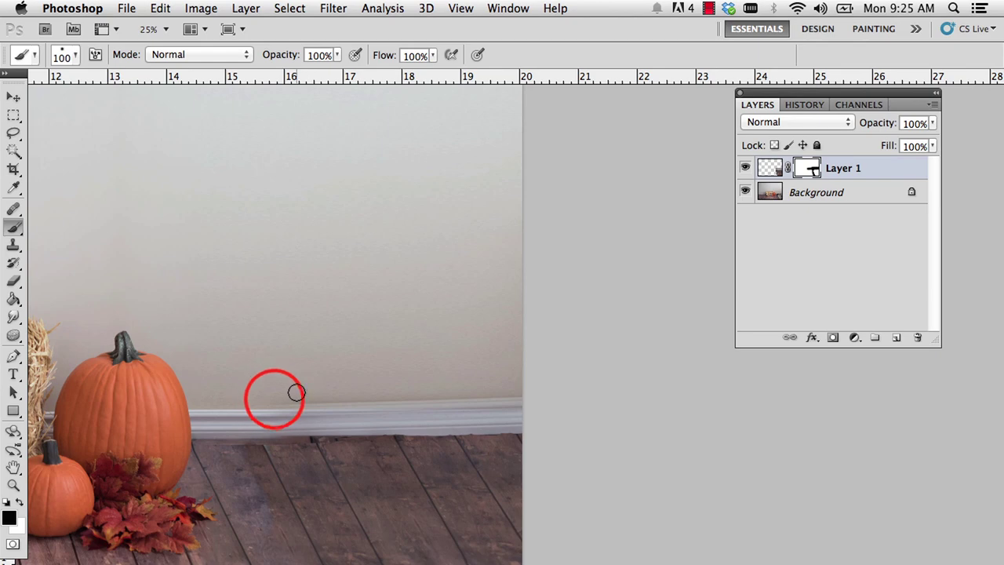
{"action": "left_click", "coordinate": [275, 399]}
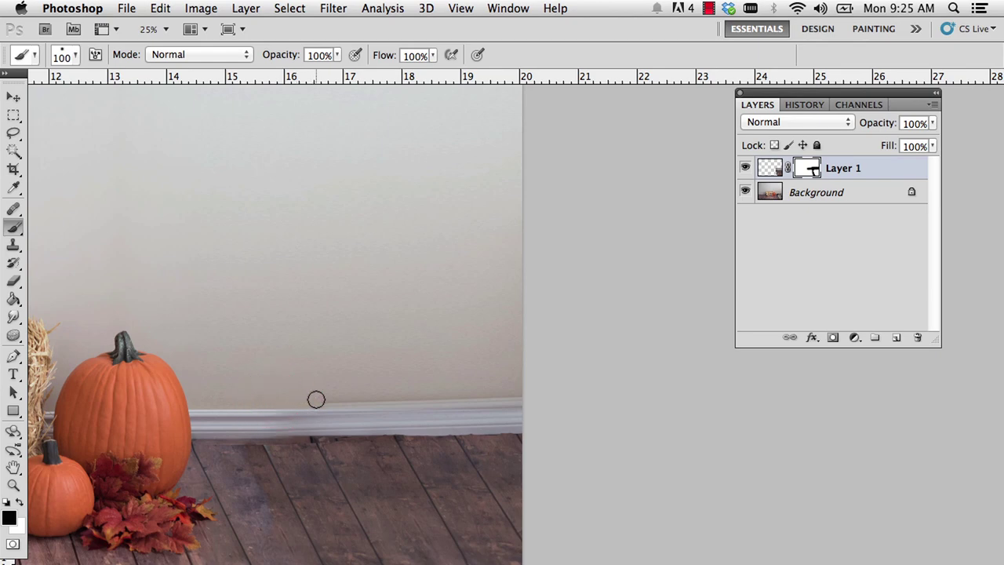
{"action": "left_click_drag", "start_coordinate": [316, 400], "coordinate": [628, 391]}
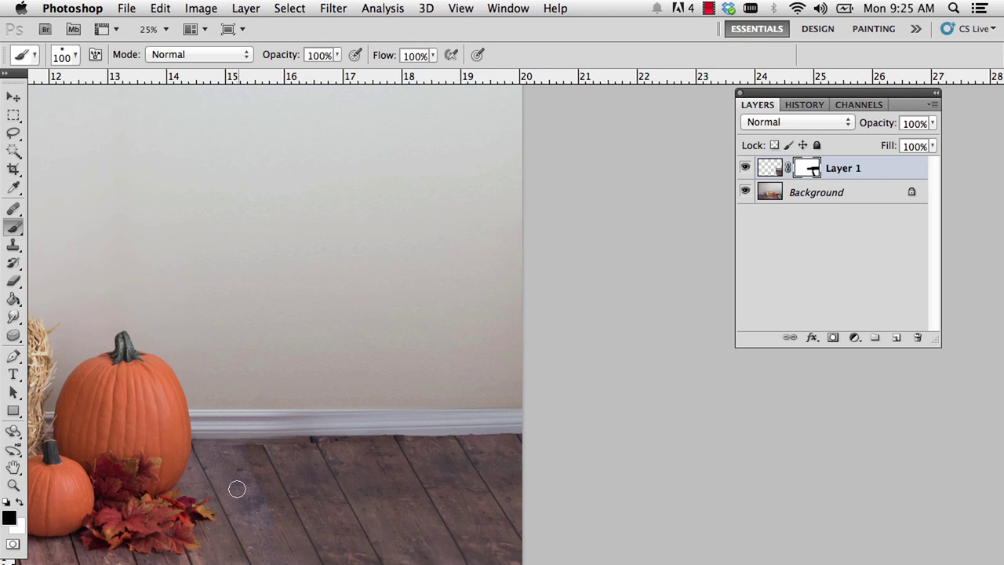
Toggle Layer 1's visibility to check the blended baseboard and floor against the original photo.
{"action": "key", "text": "super+minus"}
{"action": "key", "text": "super+minus"}
{"action": "key", "text": "super+minus"}
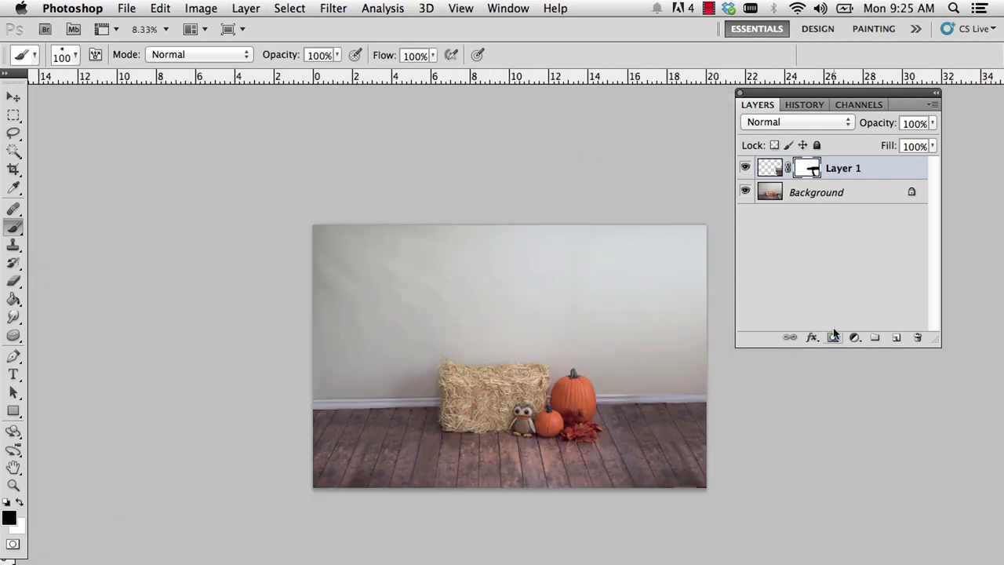
{"action": "left_click", "coordinate": [746, 169]}
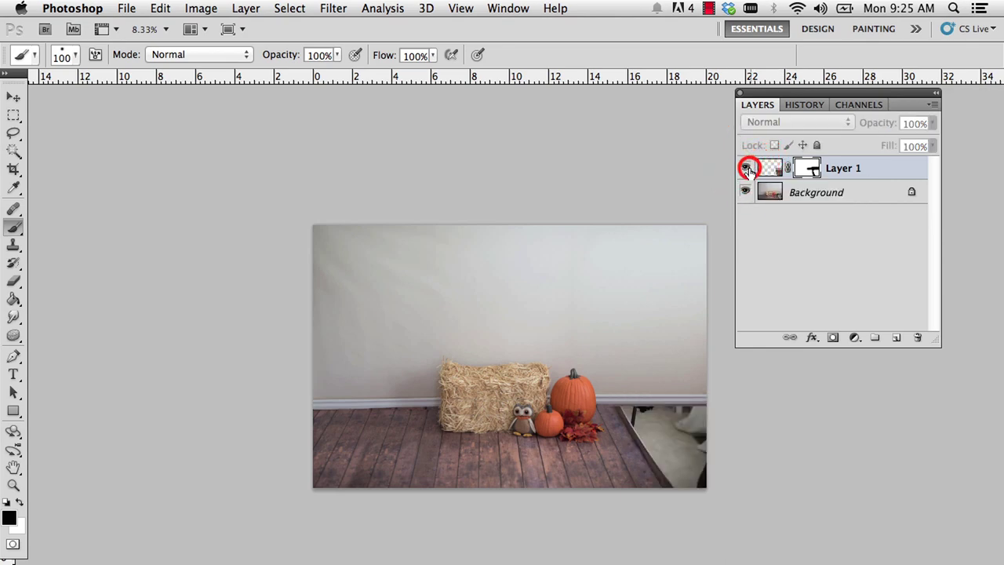
{"action": "left_click", "coordinate": [746, 169]}
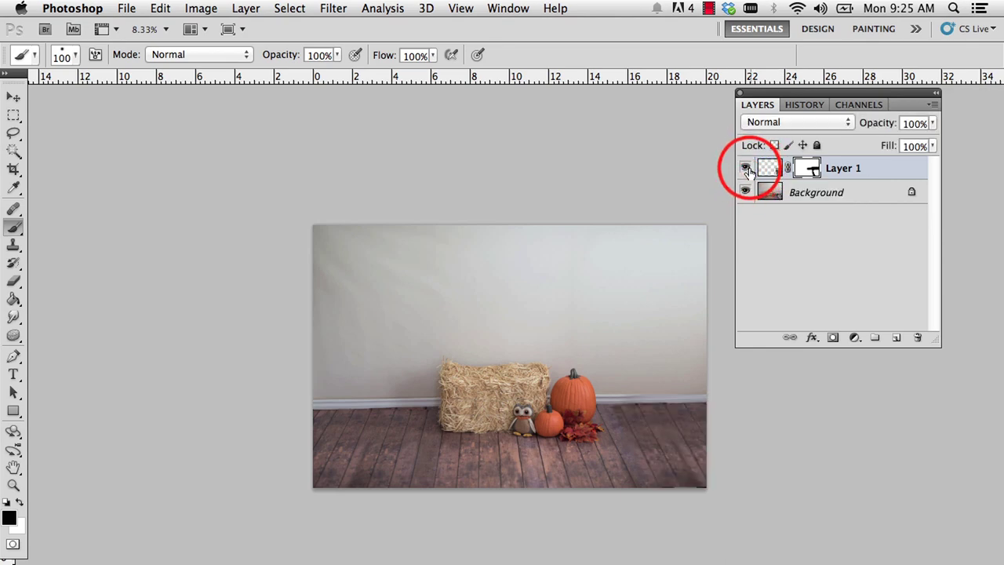
{"action": "left_click", "coordinate": [746, 168]}
{"action": "left_click", "coordinate": [746, 169]}
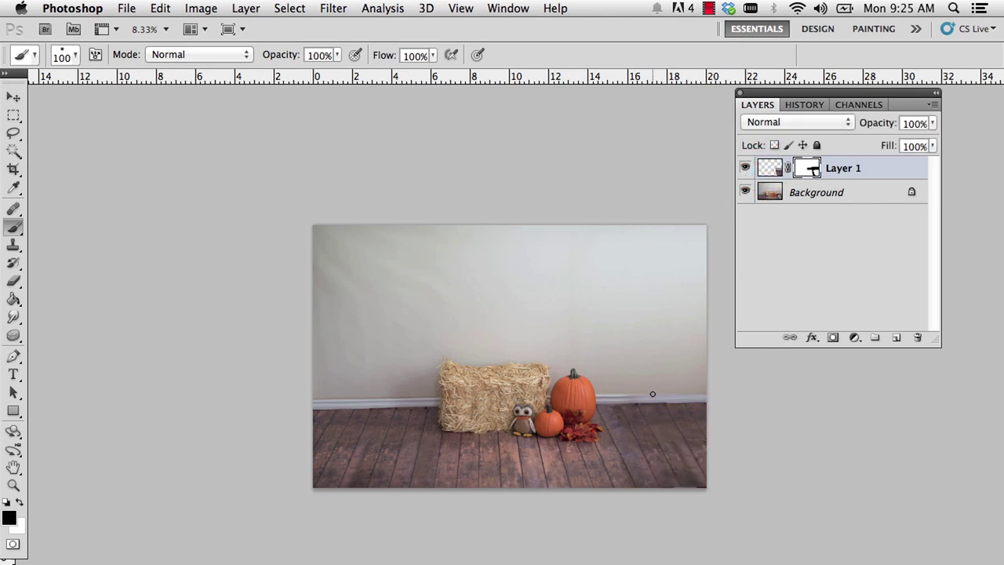
Refine Layer 1's mask with black strokes along the right-hand baseboard to hide the remaining patch edges against the wall.
{"action": "key", "text": "super+equal"}
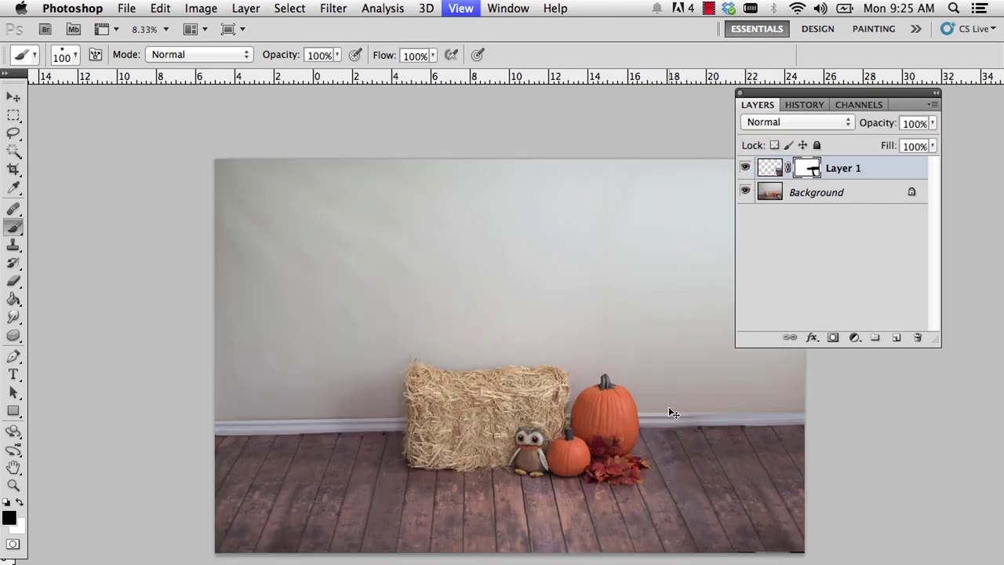
{"action": "key", "text": "super+equal"}
{"action": "left_click", "coordinate": [746, 460]}
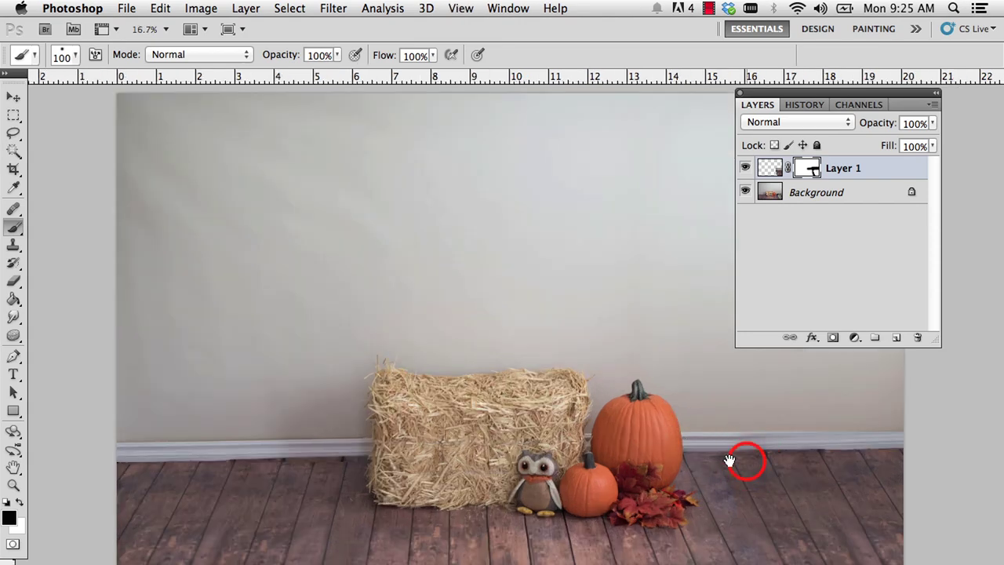
{"action": "mouse_move", "coordinate": [729, 461]}
{"action": "left_mouse_down"}
{"action": "mouse_move", "coordinate": [503, 405]}
{"action": "mouse_move", "coordinate": [375, 413]}
{"action": "mouse_move", "coordinate": [388, 383]}
{"action": "mouse_move", "coordinate": [446, 379]}
{"action": "mouse_move", "coordinate": [412, 381]}
{"action": "left_mouse_up"}
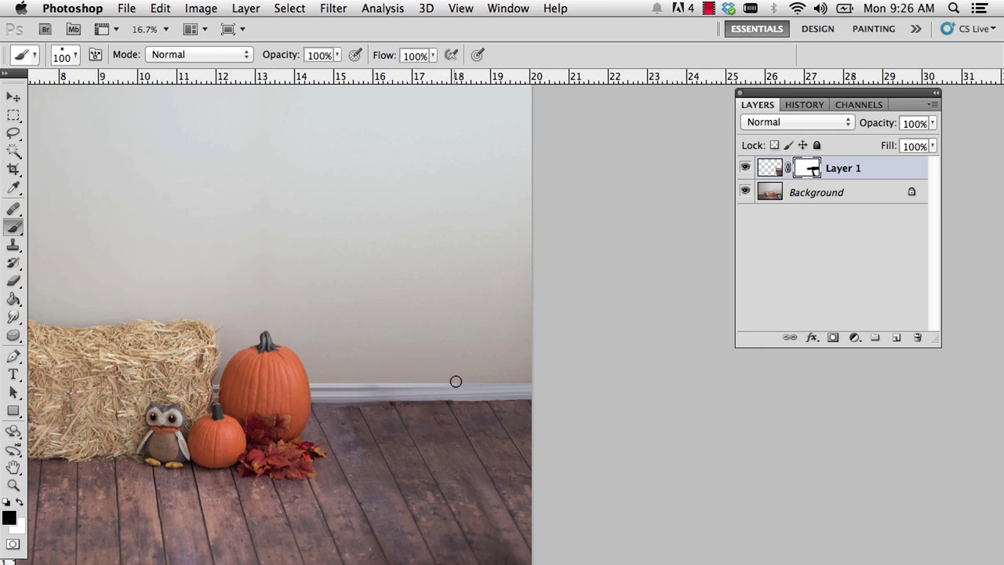
{"action": "left_click", "coordinate": [390, 382]}
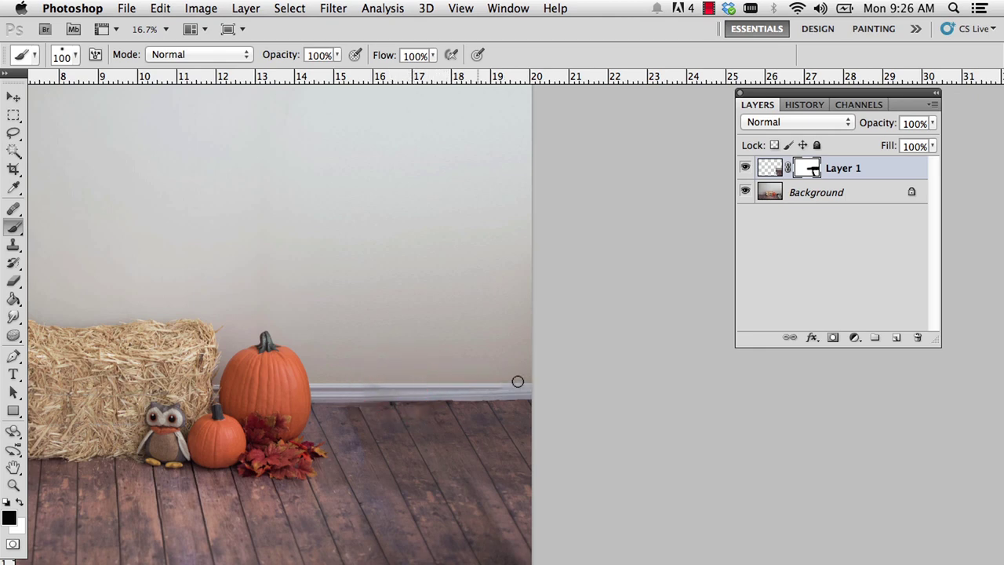
{"action": "left_click_drag", "start_coordinate": [363, 388], "coordinate": [424, 387]}
{"action": "mouse_move", "coordinate": [497, 383]}
{"action": "left_mouse_down"}
{"action": "mouse_move", "coordinate": [526, 377]}
{"action": "mouse_move", "coordinate": [482, 385]}
{"action": "mouse_move", "coordinate": [549, 383]}
{"action": "left_mouse_up"}
{"action": "mouse_move", "coordinate": [439, 378]}
{"action": "left_mouse_down"}
{"action": "mouse_move", "coordinate": [428, 383]}
{"action": "mouse_move", "coordinate": [494, 381]}
{"action": "left_mouse_up"}
{"action": "left_click", "coordinate": [747, 168]}
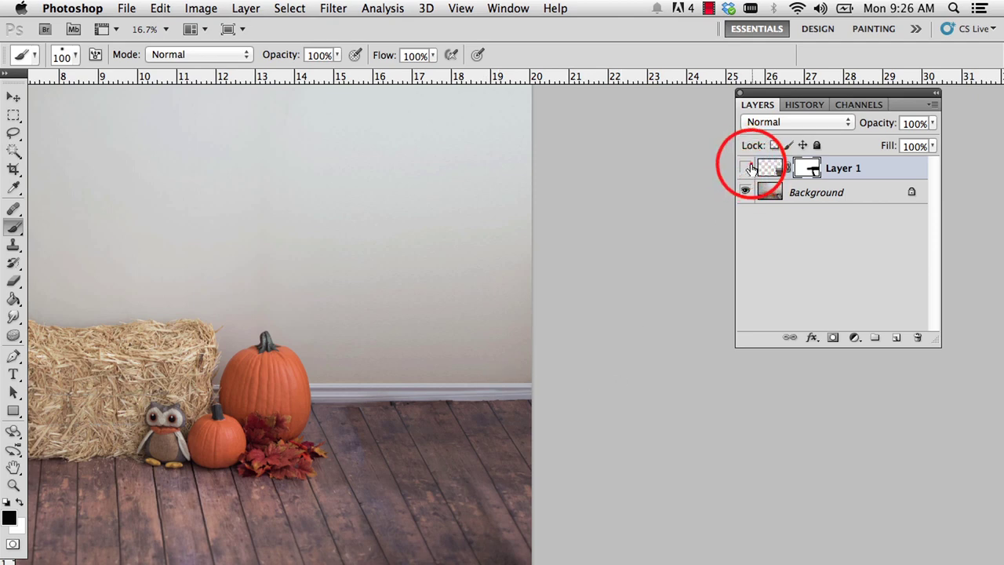
{"action": "left_click", "coordinate": [747, 168]}
{"action": "mouse_move", "coordinate": [441, 380]}
{"action": "left_mouse_down"}
{"action": "mouse_move", "coordinate": [578, 382]}
{"action": "mouse_move", "coordinate": [511, 385]}
{"action": "mouse_move", "coordinate": [539, 393]}
{"action": "left_mouse_up"}
{"action": "mouse_move", "coordinate": [401, 390]}
{"action": "left_mouse_down"}
{"action": "mouse_move", "coordinate": [450, 389]}
{"action": "mouse_move", "coordinate": [399, 390]}
{"action": "mouse_move", "coordinate": [432, 390]}
{"action": "left_mouse_up"}
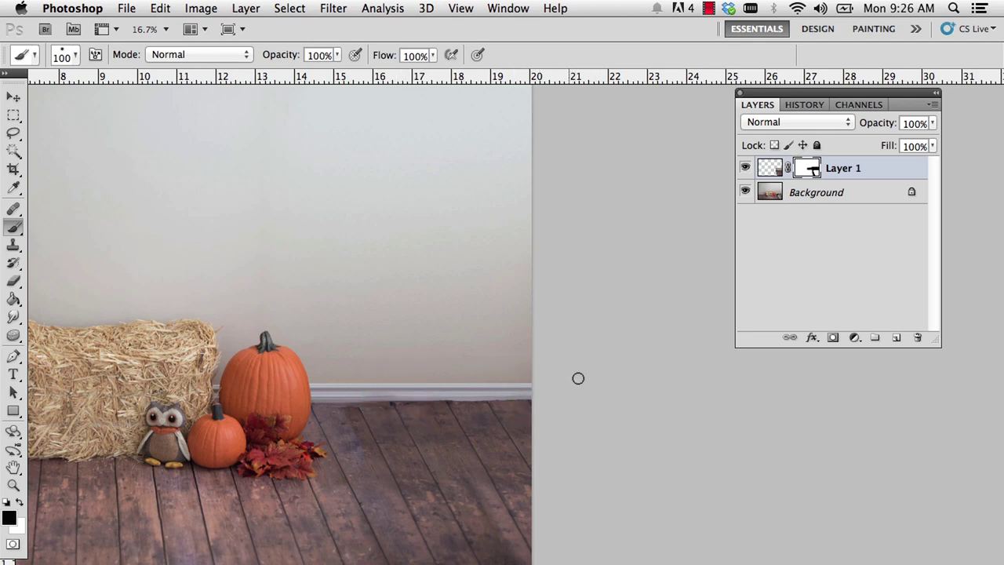
Compare the refined baseboard close up and the whole photo with Layer 1 hidden and shown.
{"action": "left_click", "coordinate": [744, 167]}
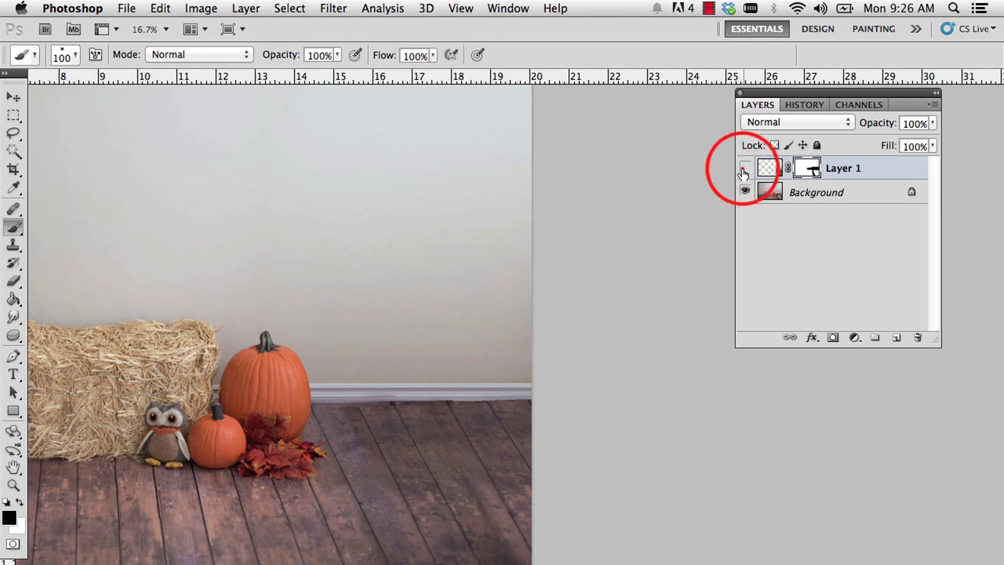
{"action": "left_click", "coordinate": [744, 168]}
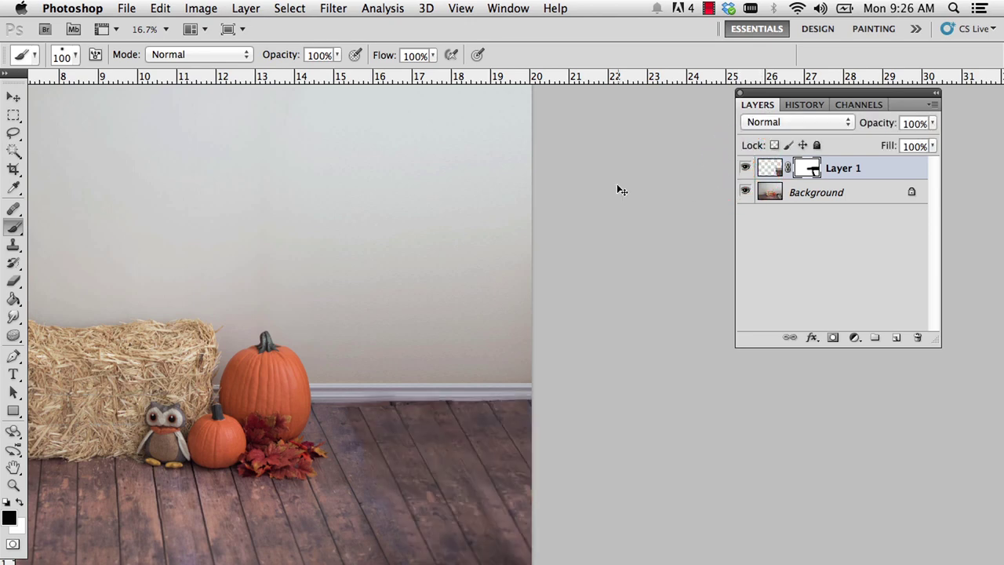
{"action": "key", "text": "super+minus"}
{"action": "key", "text": "super+minus"}
{"action": "key", "text": "super+minus"}
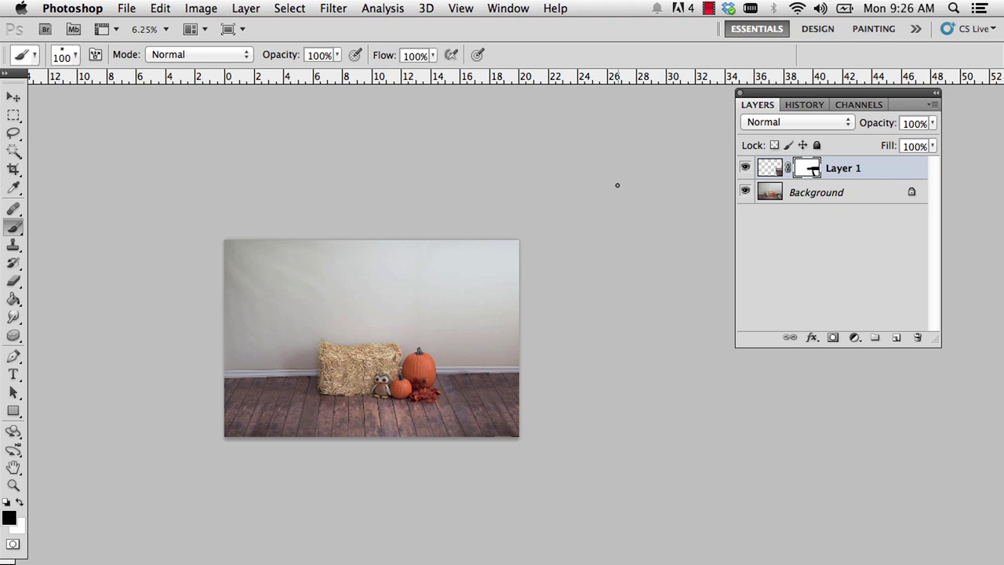
{"action": "left_click", "coordinate": [764, 166]}
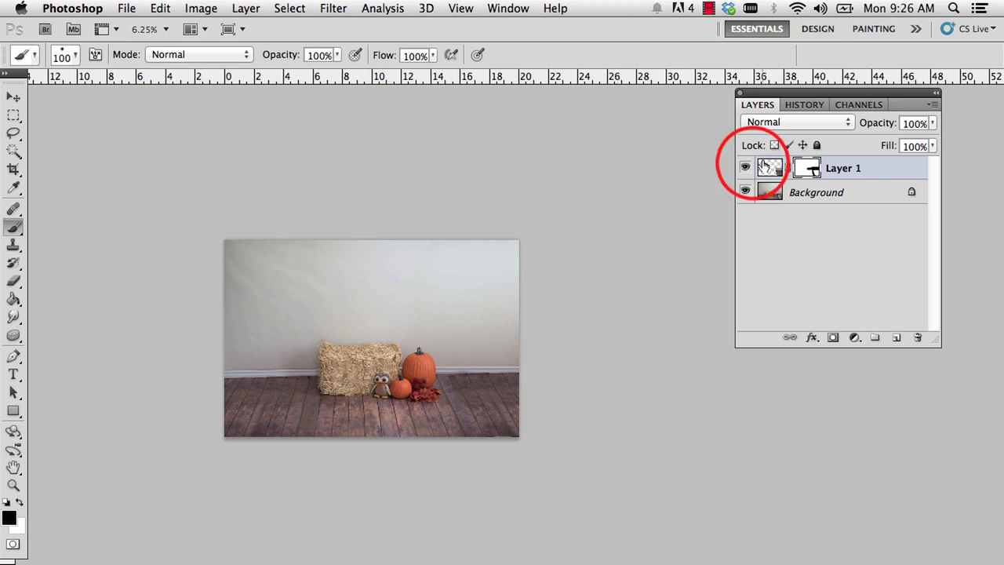
{"action": "left_click", "coordinate": [746, 167]}
{"action": "left_click", "coordinate": [746, 167]}
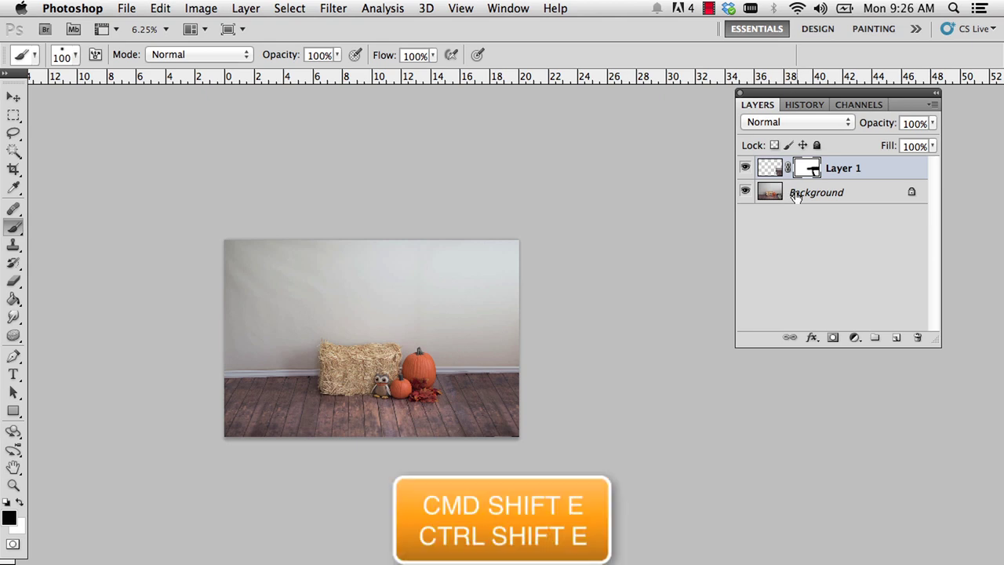
Merge the visible layers into the Background and add a new blank layer above it.
{"action": "key", "text": "super+shift+e"}
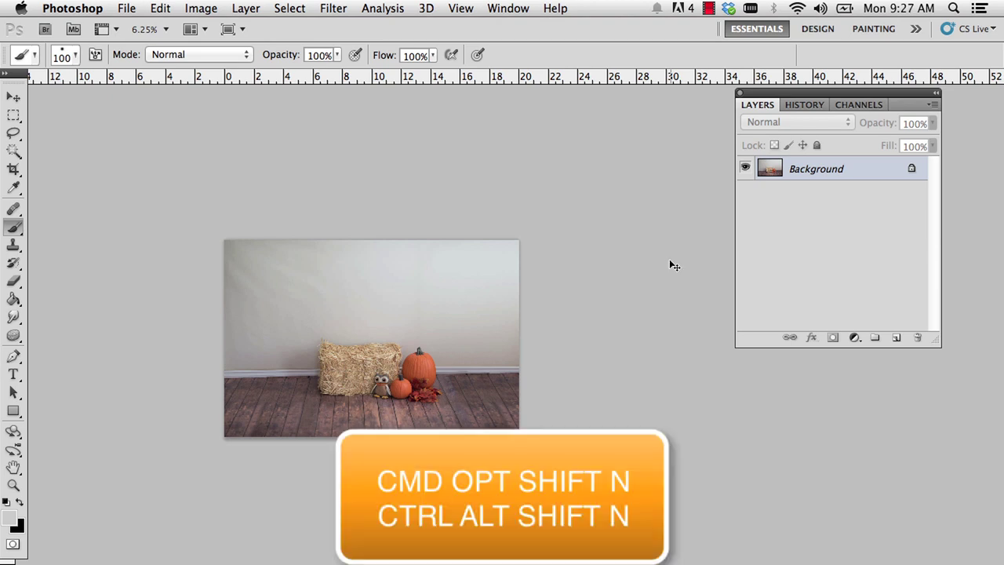
{"action": "key", "text": "super+alt+shift+n"}
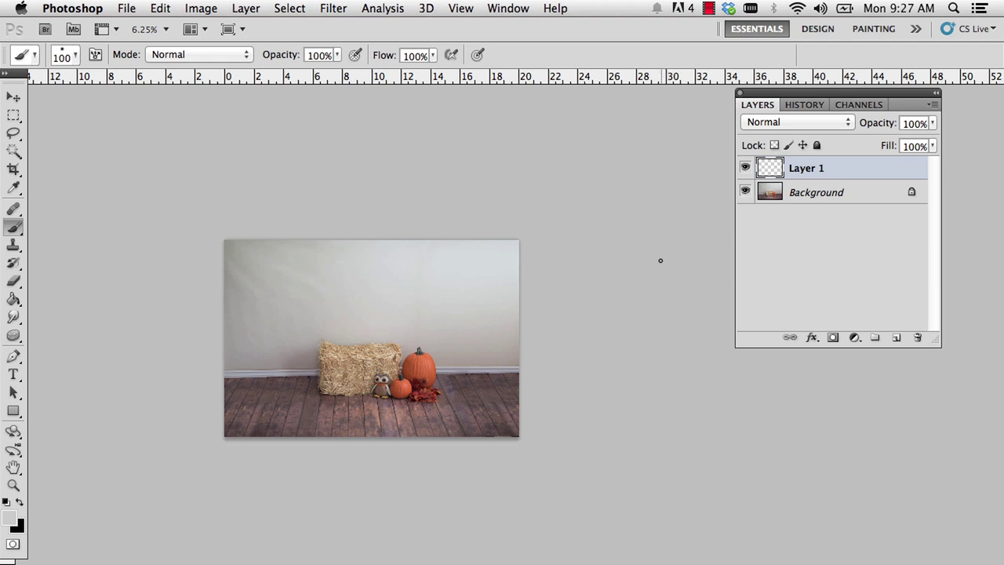
Sample the wall colour above the hay bale from the Background layer as the painting colour, and make Layer 1 active again.
{"action": "key", "text": "super+plus"}
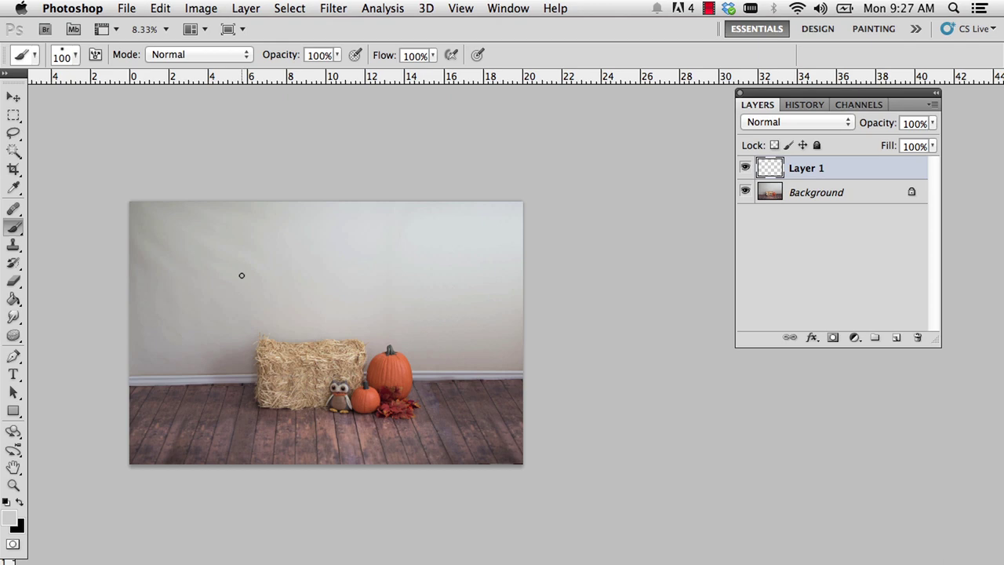
{"action": "left_click", "coordinate": [276, 234], "text": "alt"}
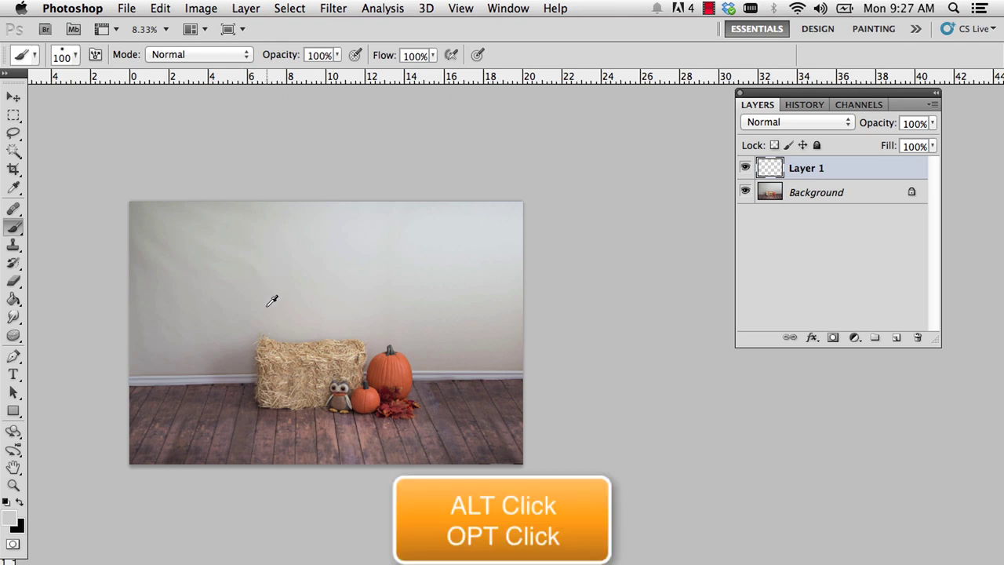
{"action": "left_click", "coordinate": [815, 193]}
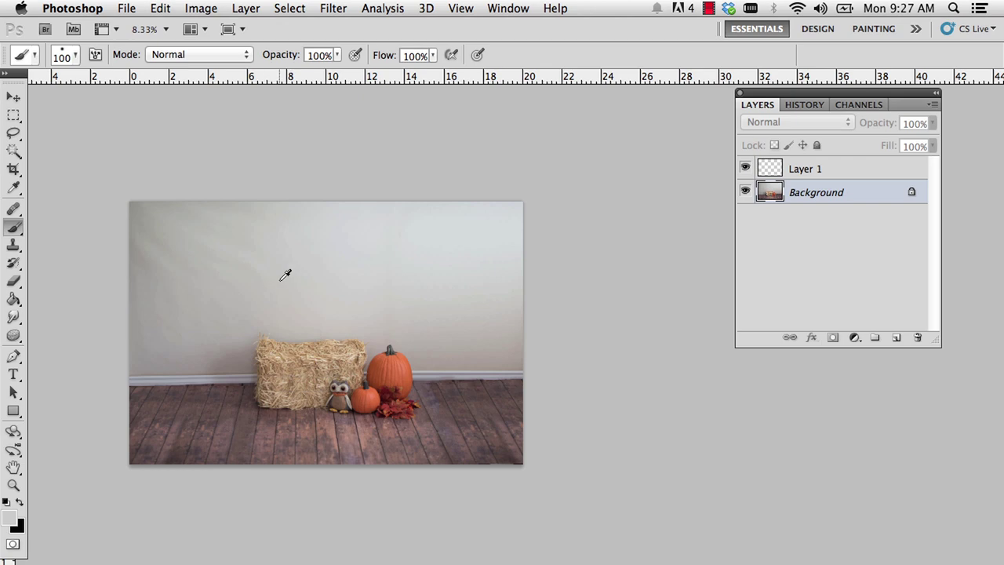
{"action": "left_click", "coordinate": [278, 283], "text": "alt"}
{"action": "left_click", "coordinate": [819, 171]}
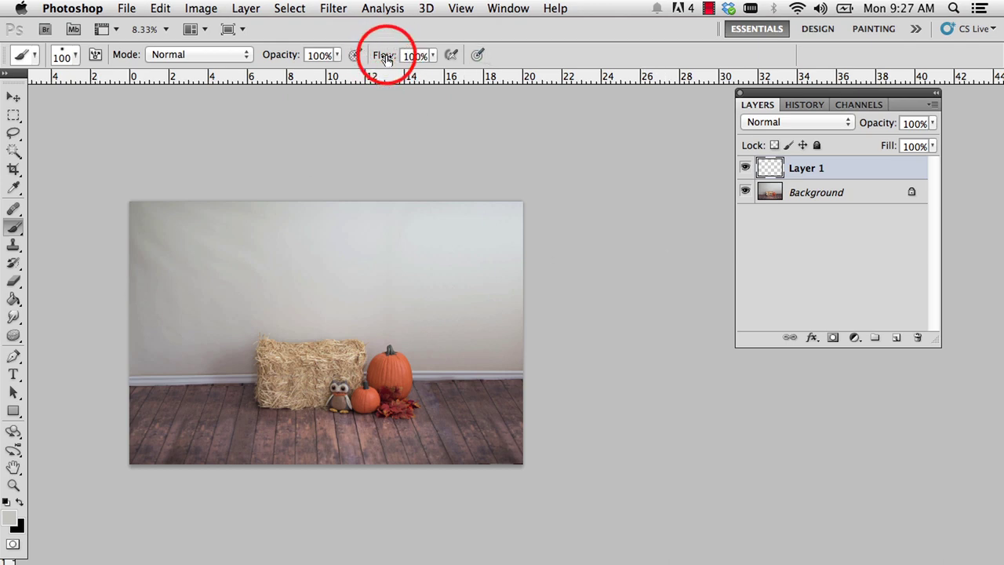
Set the brush flow to 14% and enlarge the brush to about 1100 px for painting over the wall.
{"action": "left_click_drag", "start_coordinate": [384, 59], "coordinate": [322, 63]}
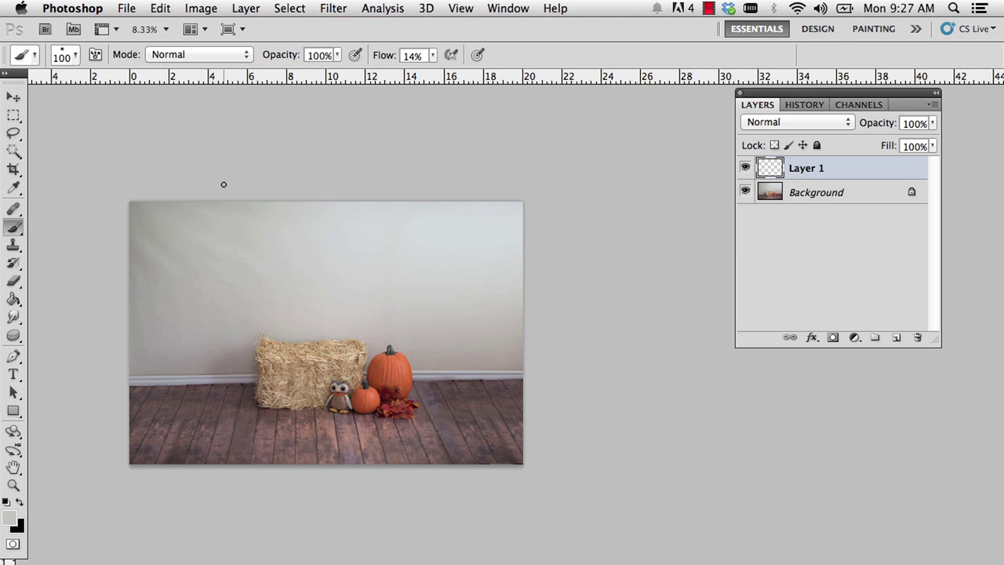
{"action": "key", "text": "bracketright"}
{"action": "key", "text": "bracketright"}
{"action": "key", "text": "bracketright"}
{"action": "key", "text": "bracketright"}
{"action": "key", "text": "bracketright"}
{"action": "key", "text": "bracketright"}
{"action": "key", "text": "bracketright"}
{"action": "key", "text": "bracketright"}
{"action": "key", "text": "bracketright"}
{"action": "key", "text": "bracketright"}
{"action": "key", "text": "bracketright"}
{"action": "key", "text": "bracketright"}
{"action": "key", "text": "bracketright"}
{"action": "key", "text": "bracketright"}
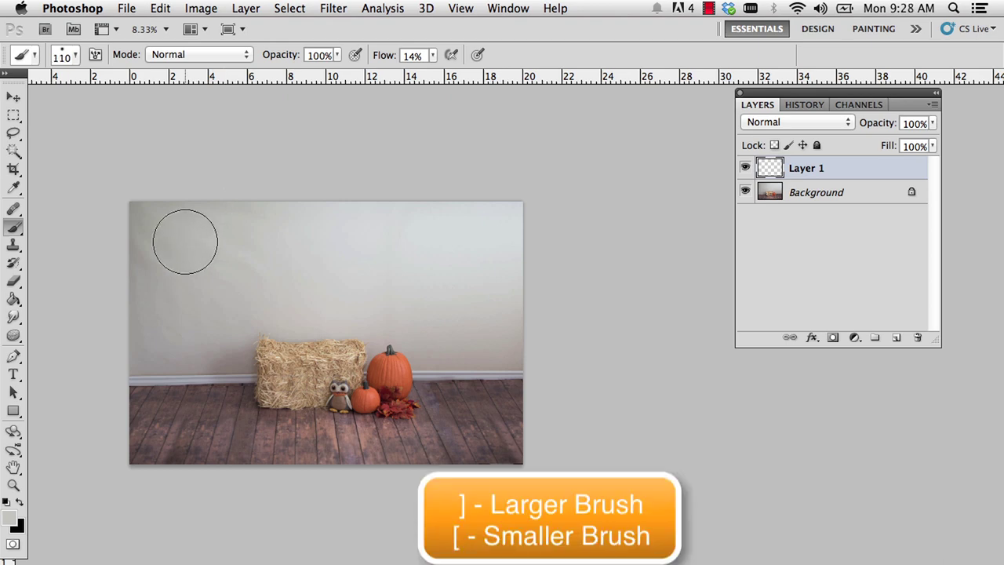
Enlarge the brush to about 1400 px and paint the sampled colour over the wall along the photo's left edge.
{"action": "key", "text": "bracketright"}
{"action": "key", "text": "bracketright"}
{"action": "key", "text": "bracketright"}
{"action": "left_click", "coordinate": [123, 225]}
{"action": "left_click", "coordinate": [123, 258]}
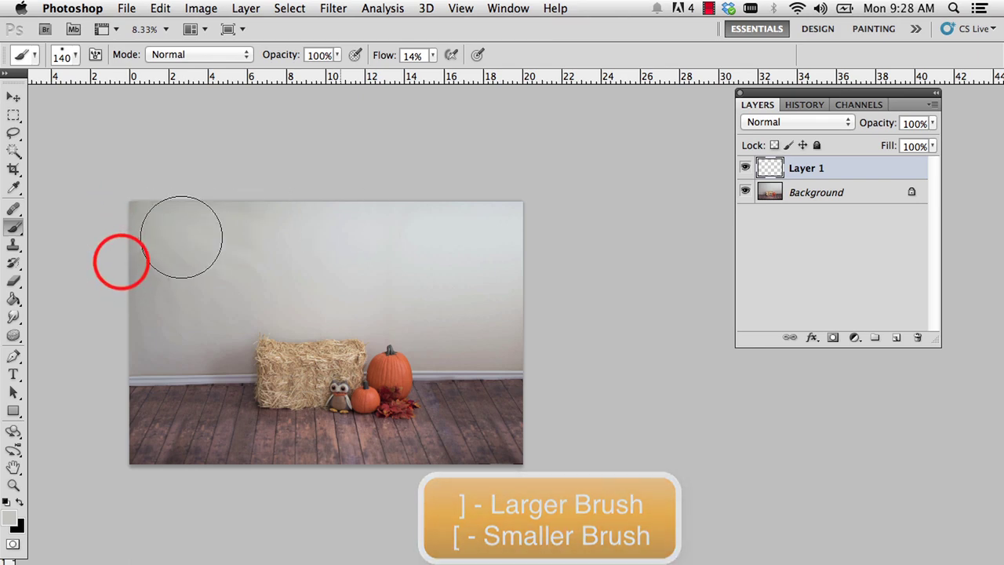
{"action": "left_click", "coordinate": [117, 297]}
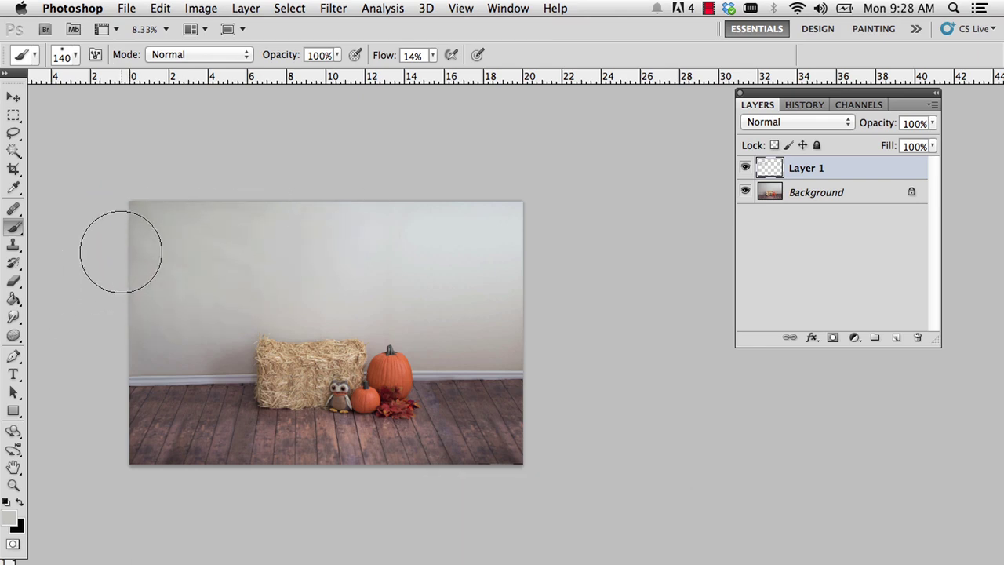
{"action": "left_click", "coordinate": [120, 251]}
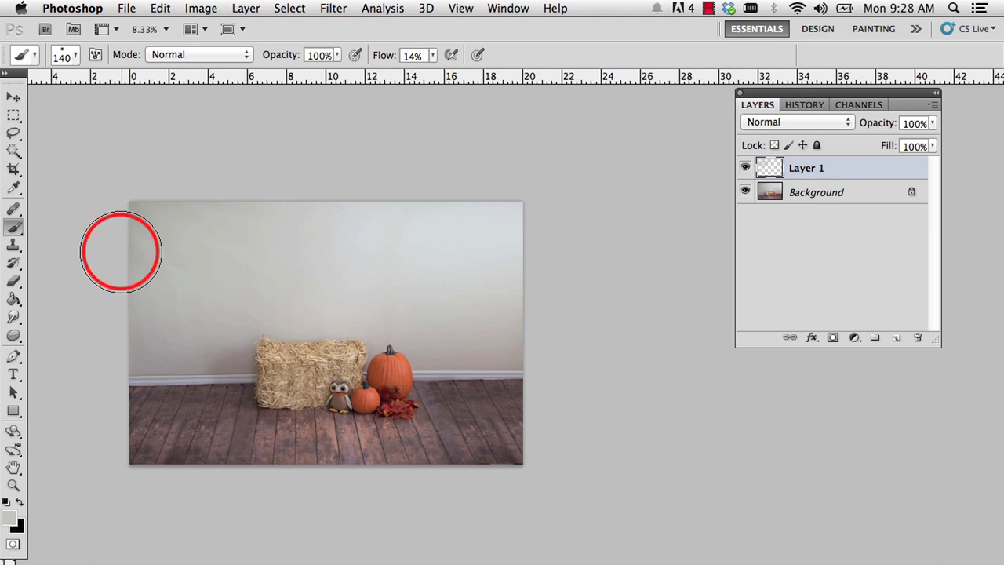
{"action": "left_click", "coordinate": [120, 208]}
{"action": "left_click", "coordinate": [109, 293]}
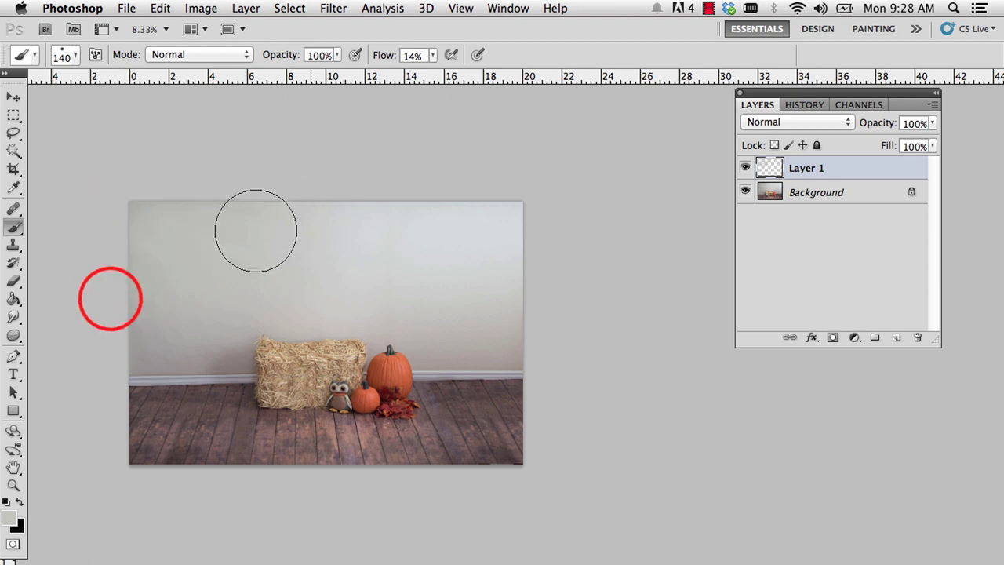
Even out the rest of the wall with the sampled colour, from the lower wall to the upper left corner.
{"action": "left_click", "coordinate": [130, 307]}
{"action": "left_click", "coordinate": [500, 319]}
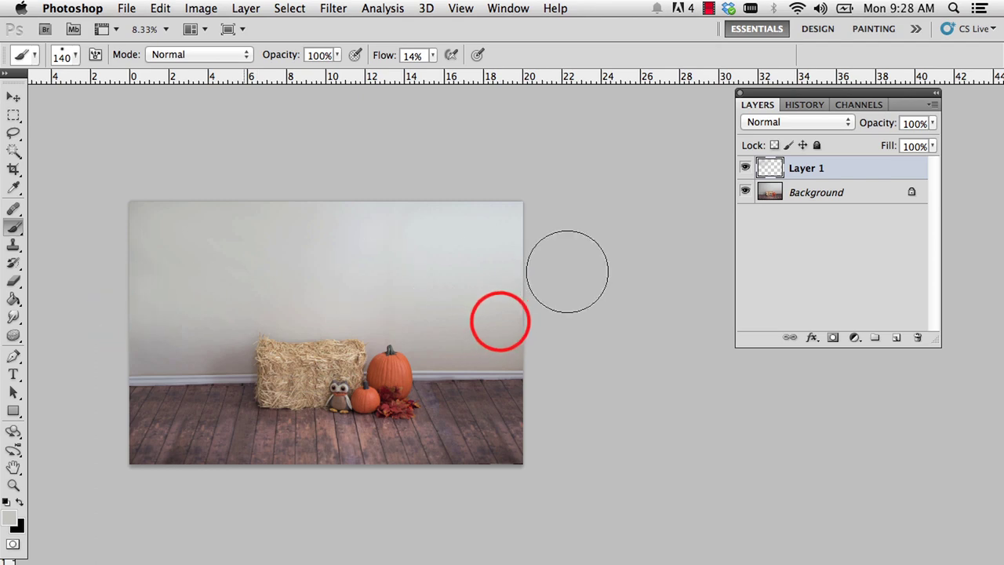
{"action": "left_click", "coordinate": [175, 219]}
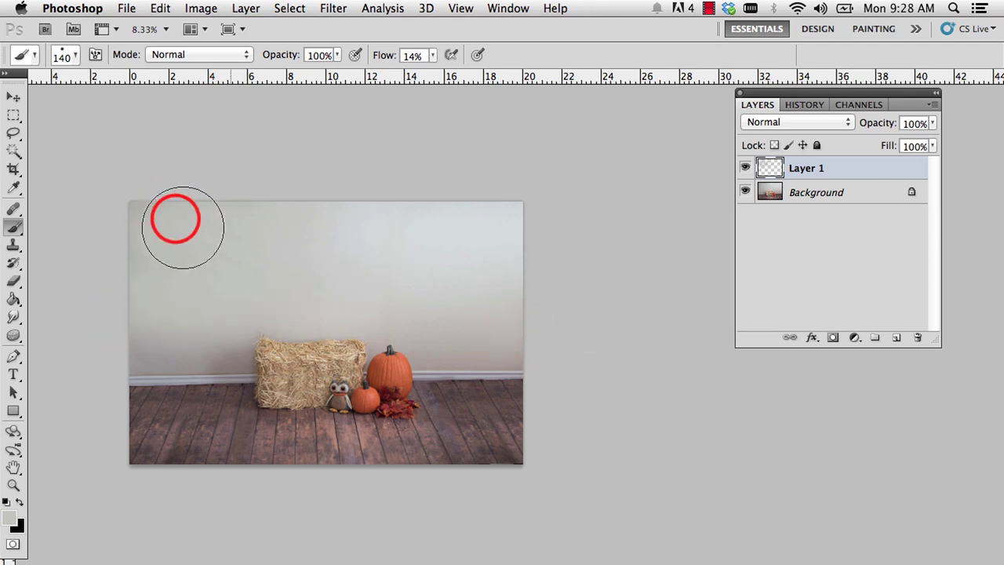
{"action": "left_click", "coordinate": [161, 331]}
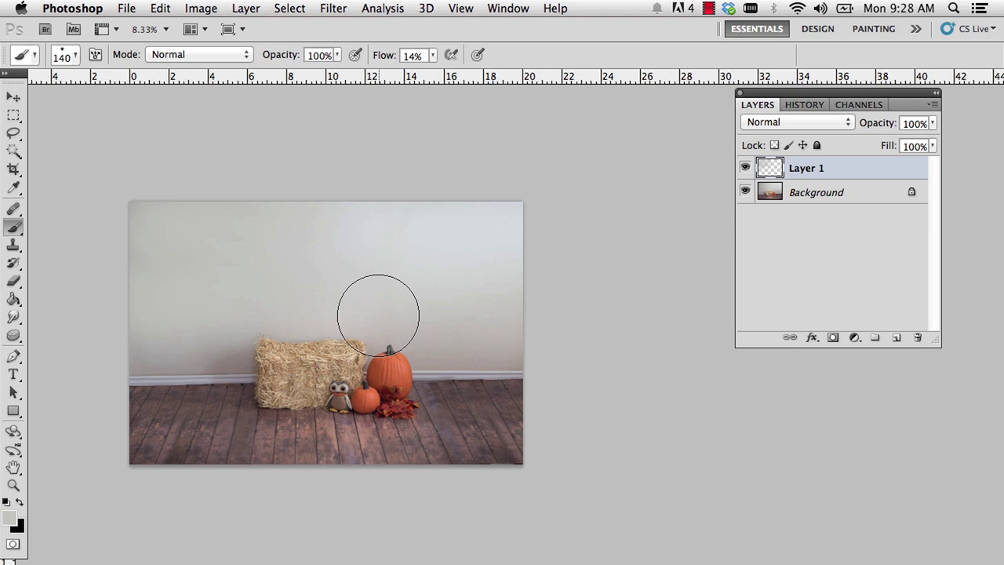
{"action": "left_click", "coordinate": [143, 212]}
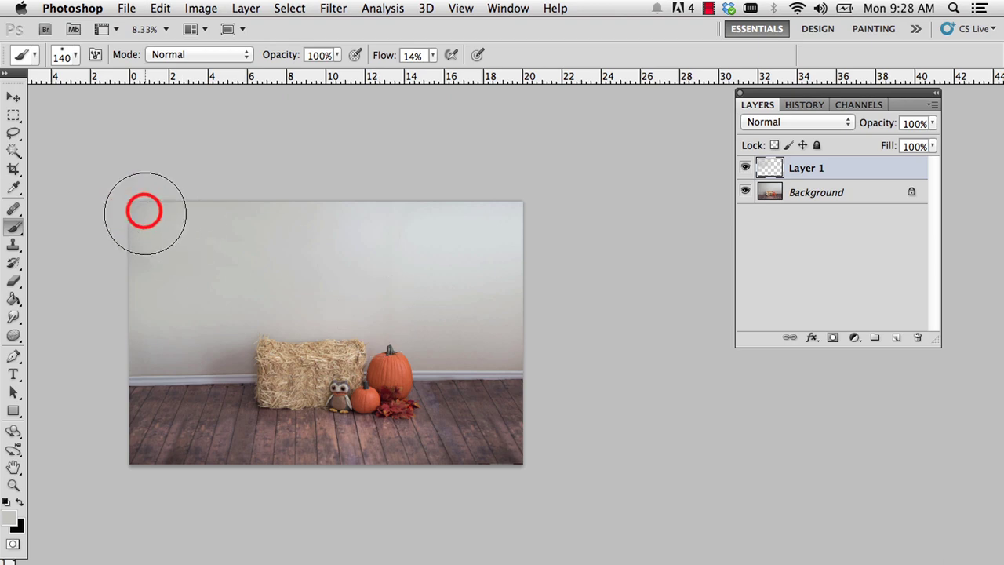
{"action": "left_click", "coordinate": [135, 181]}
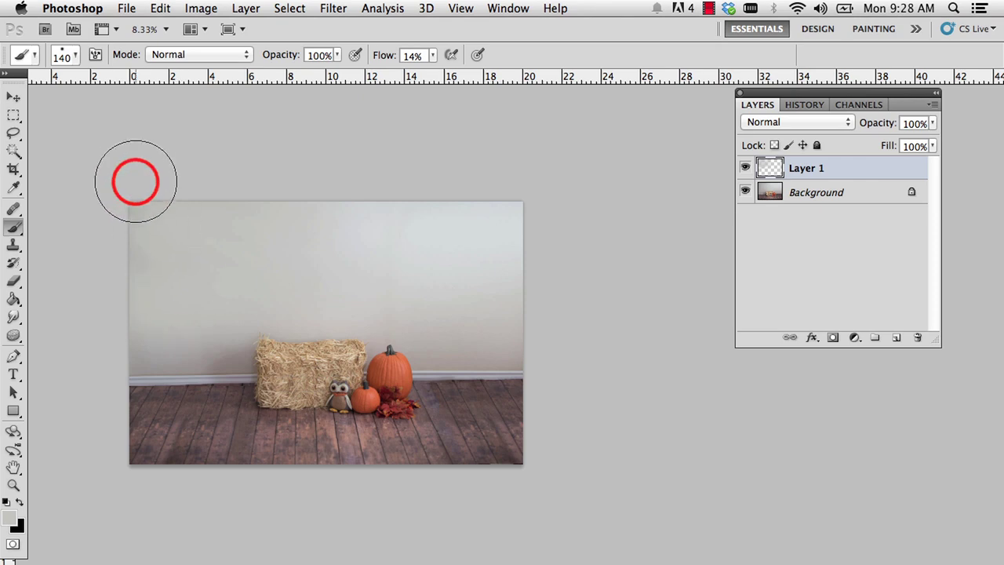
Compare the wall with the paint on Layer 1 hidden and shown.
{"action": "left_click", "coordinate": [745, 166]}
{"action": "left_click", "coordinate": [746, 168]}
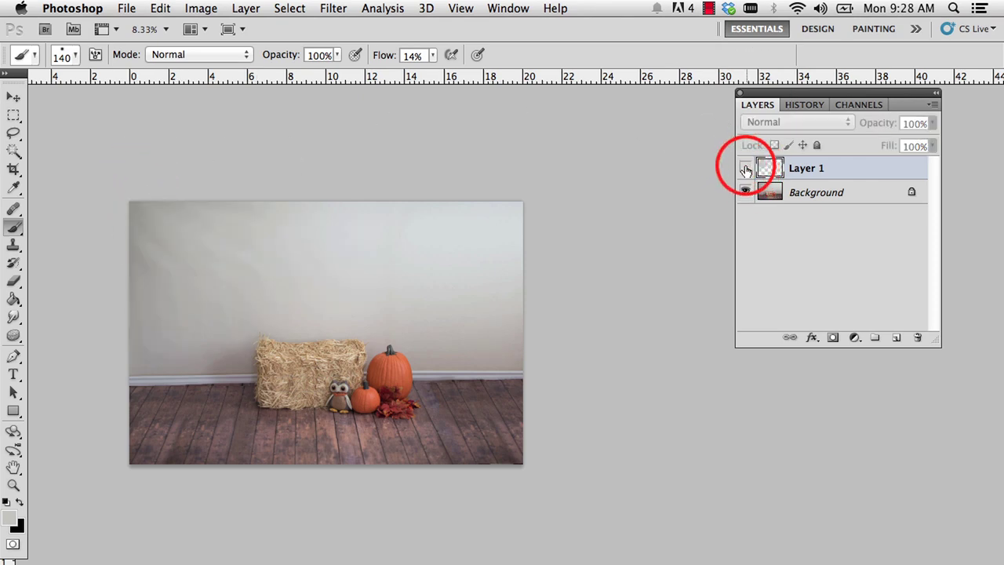
{"action": "left_click", "coordinate": [746, 167]}
{"action": "left_click", "coordinate": [292, 216]}
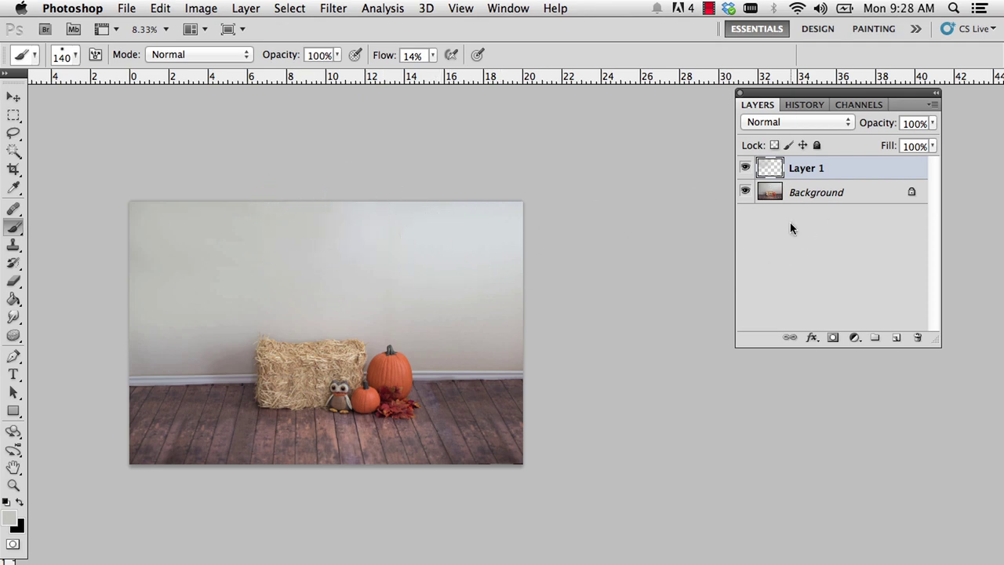
Merge the visible layers into the Background and take a history snapshot of the smoothed photo.
{"action": "key", "text": "Delete"}
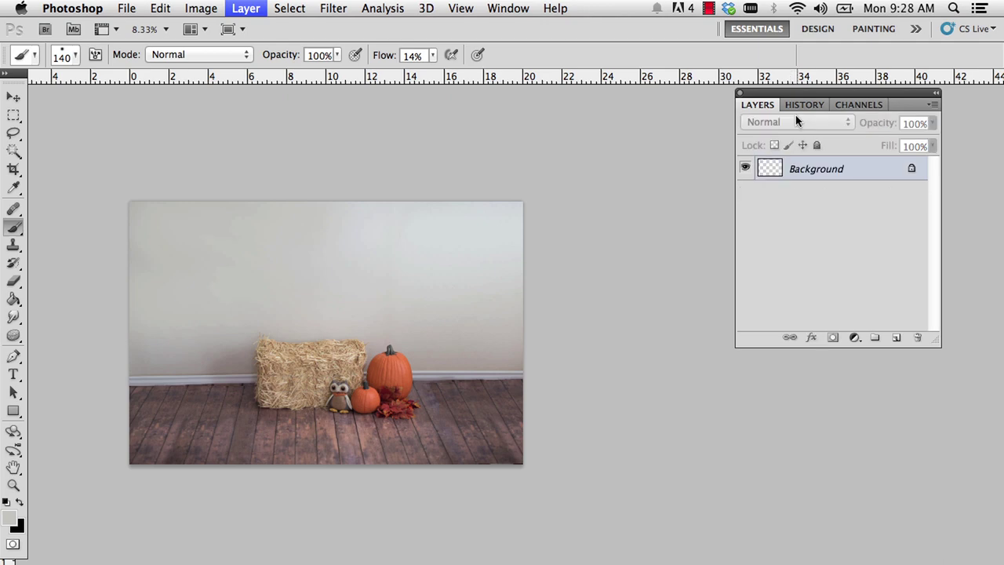
{"action": "left_click", "coordinate": [800, 106]}
{"action": "left_click", "coordinate": [896, 338]}
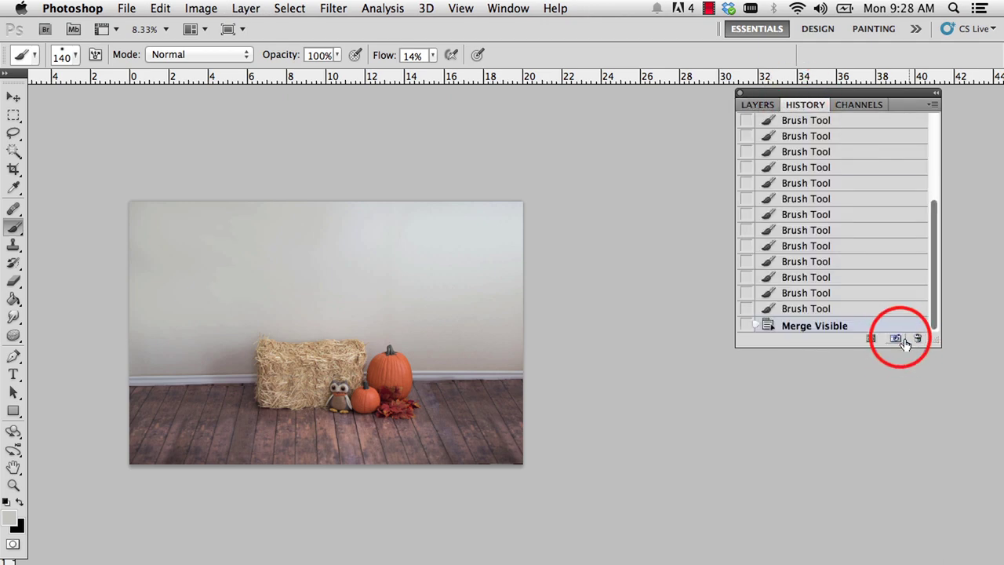
Compare the original DSC_5090 copy.jpg state with Snapshot 2 in the history.
{"action": "left_click_drag", "start_coordinate": [929, 294], "coordinate": [930, 216]}
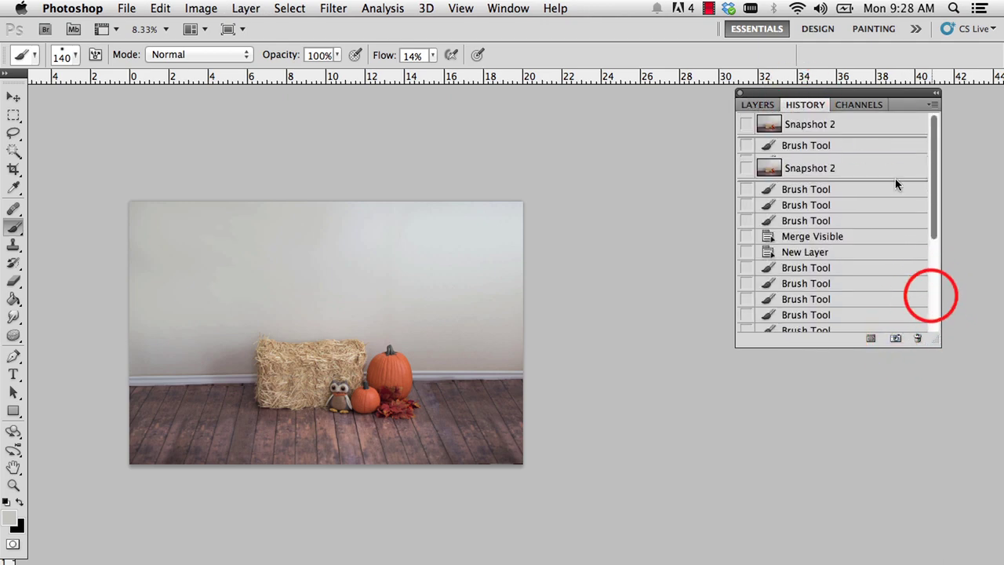
{"action": "left_click", "coordinate": [874, 125]}
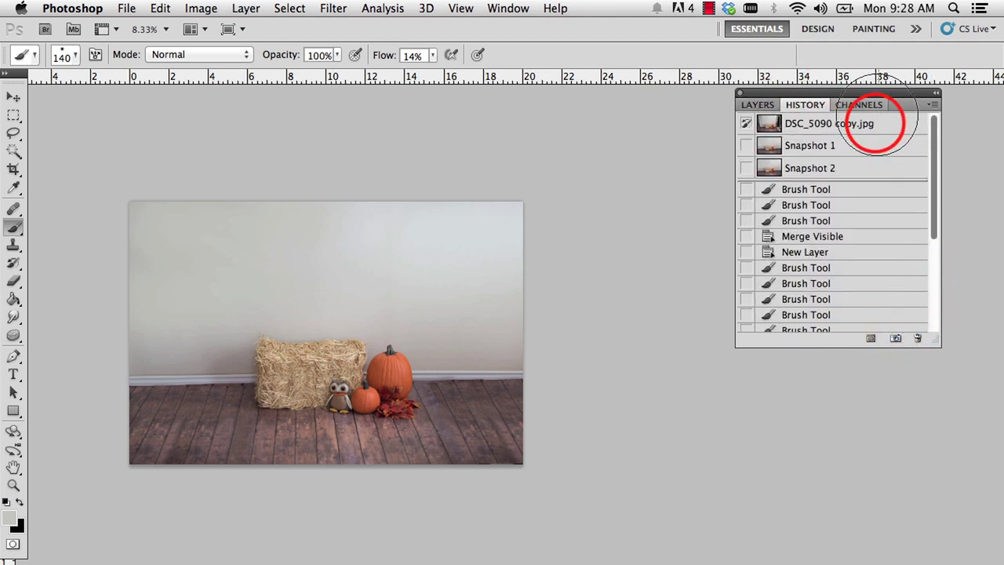
{"action": "left_click", "coordinate": [871, 172]}
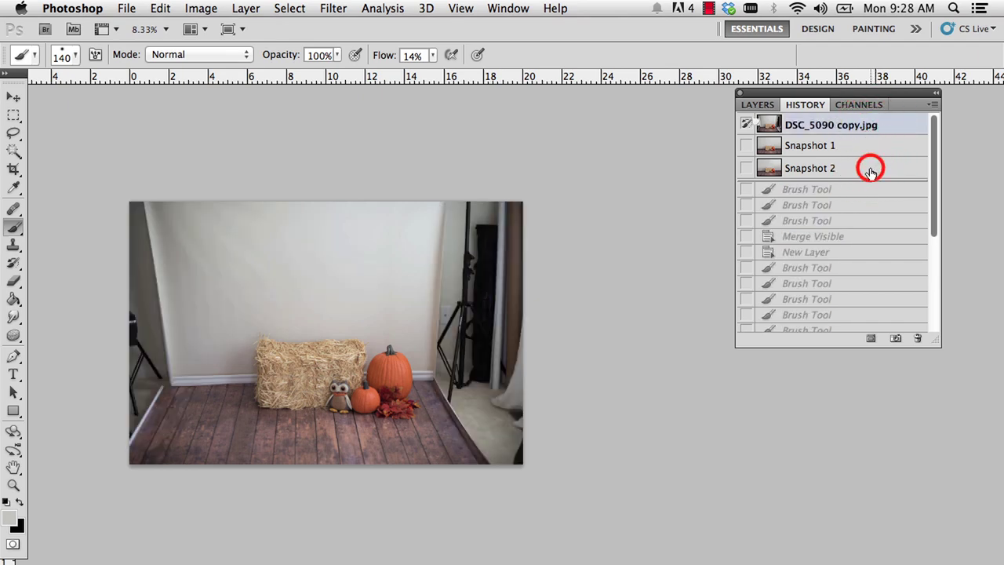